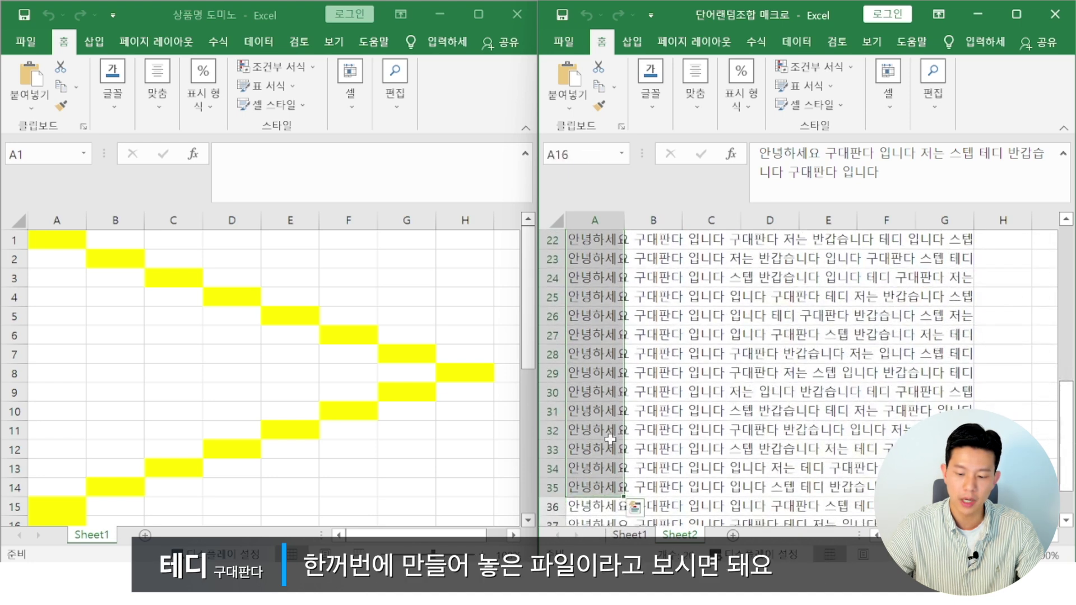
# Try copying the first title from A1 of the 단어랜덤조합 매크로 workbook into A1 of the 상품명 도미노 workbook
pyautogui.scroll(7, 608, 429)
pyautogui.click(621, 353)
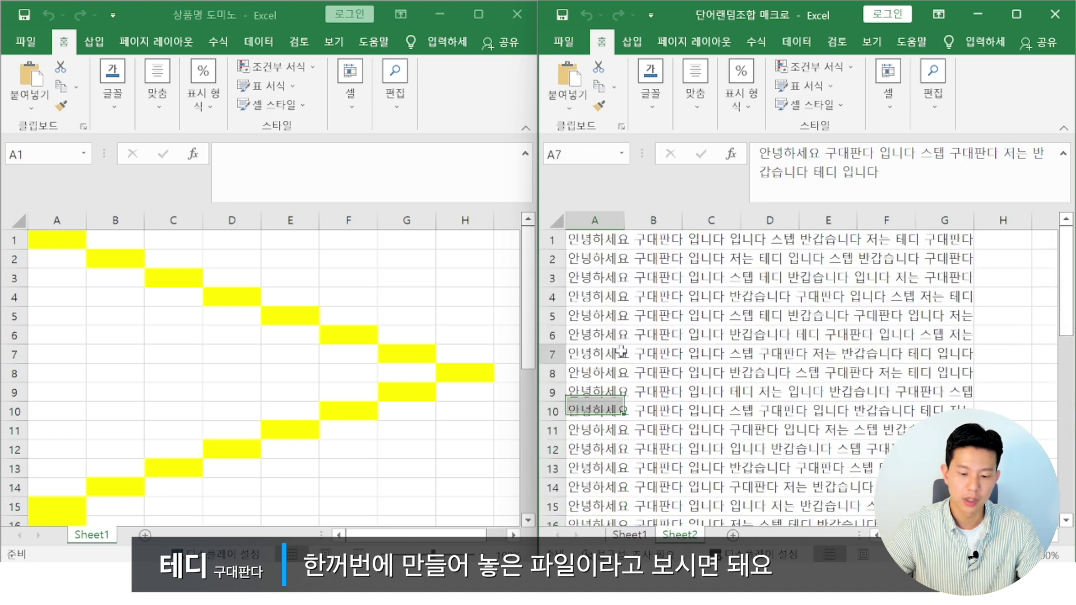
pyautogui.click(628, 256)
pyautogui.click(617, 239)
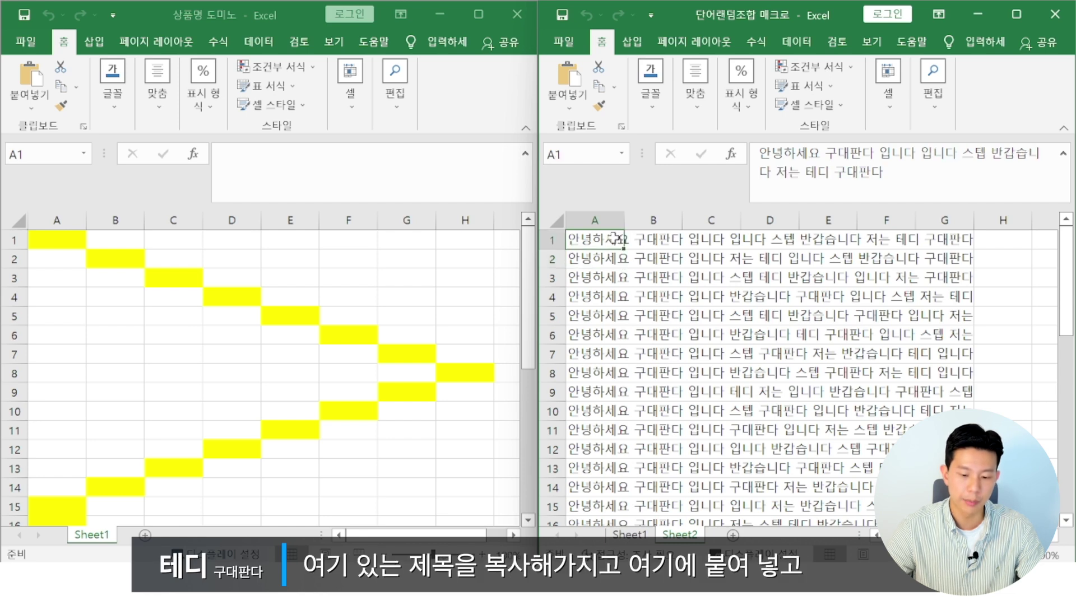
pyautogui.hotkey('ctrl', 'c')
pyautogui.click(59, 235)
pyautogui.hotkey('ctrl', 'v')
# Try copying the second title from source cell A2 into B2 of the domino workbook, and undo both pasted titles
pyautogui.click(602, 252)
pyautogui.click(603, 253)
pyautogui.hotkey('ctrl', 'c')
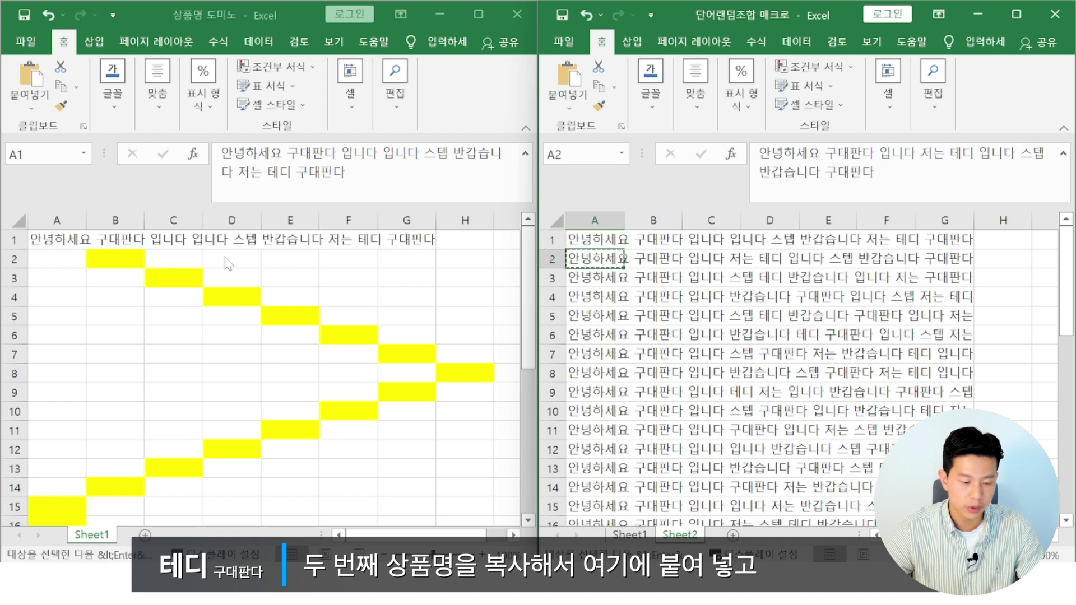
pyautogui.click(125, 259)
pyautogui.hotkey('ctrl', 'v')
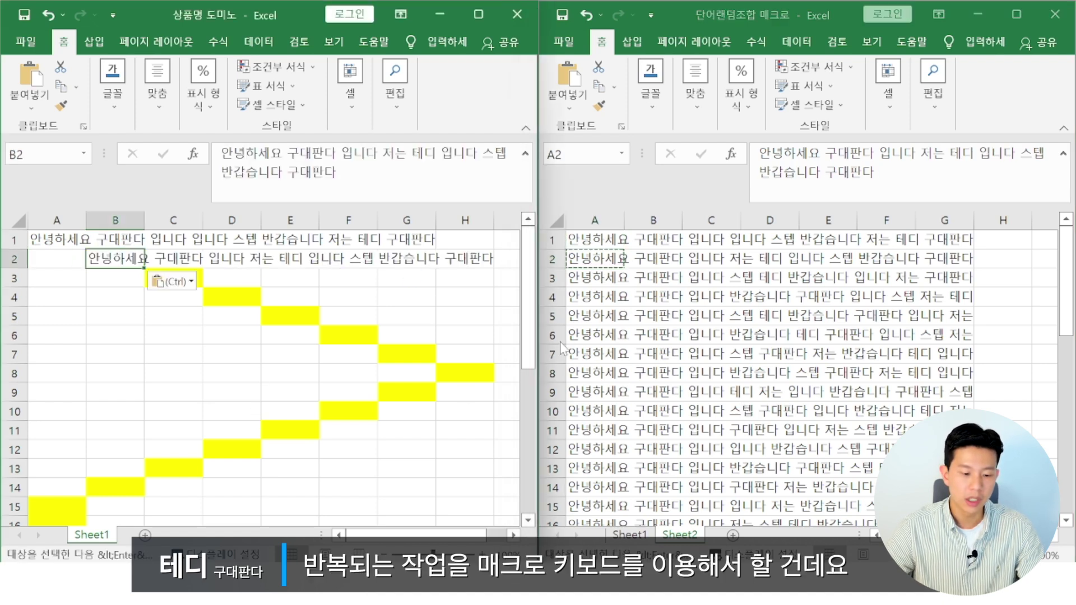
pyautogui.hotkey('ctrl', 'z')
pyautogui.hotkey('ctrl', 'z')
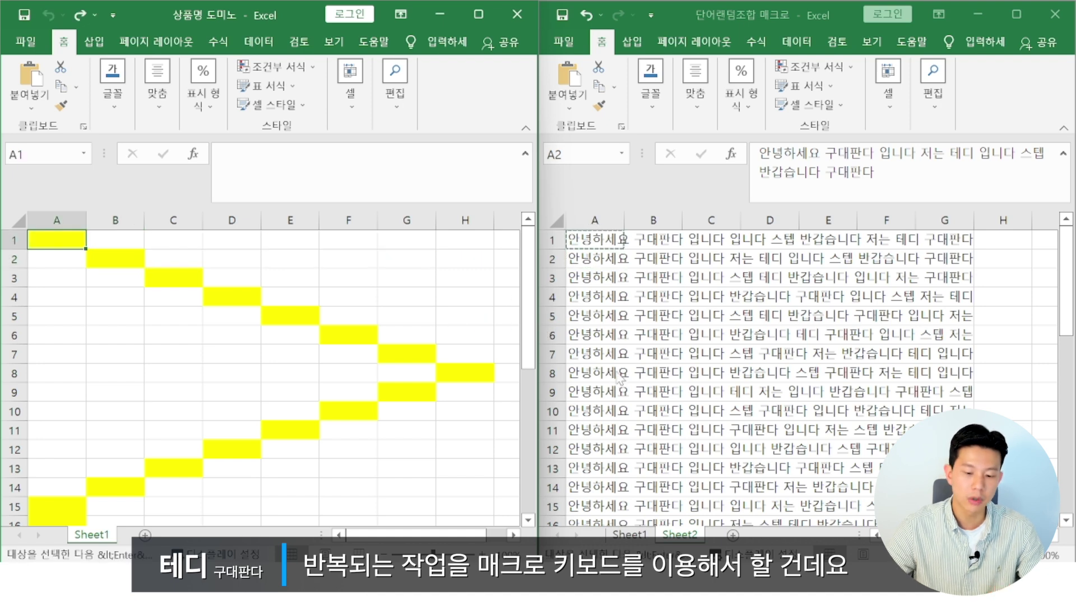
# Paste the source workbook's A1 title into A1 of the 상품명 도미노 workbook, leaving A1 selected in both sheets
pyautogui.click(615, 259)
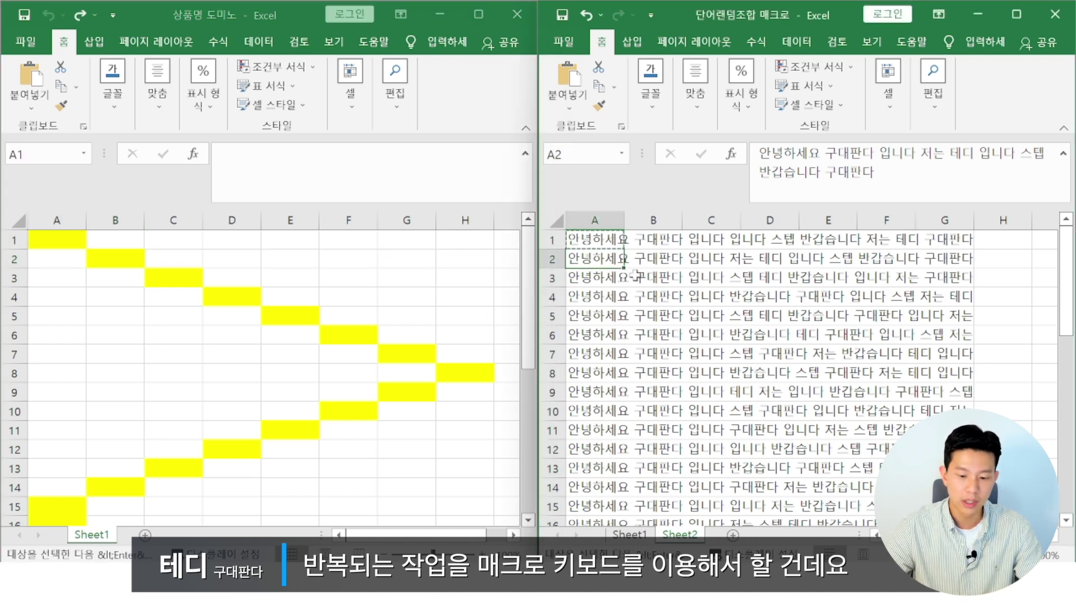
pyautogui.click(607, 241)
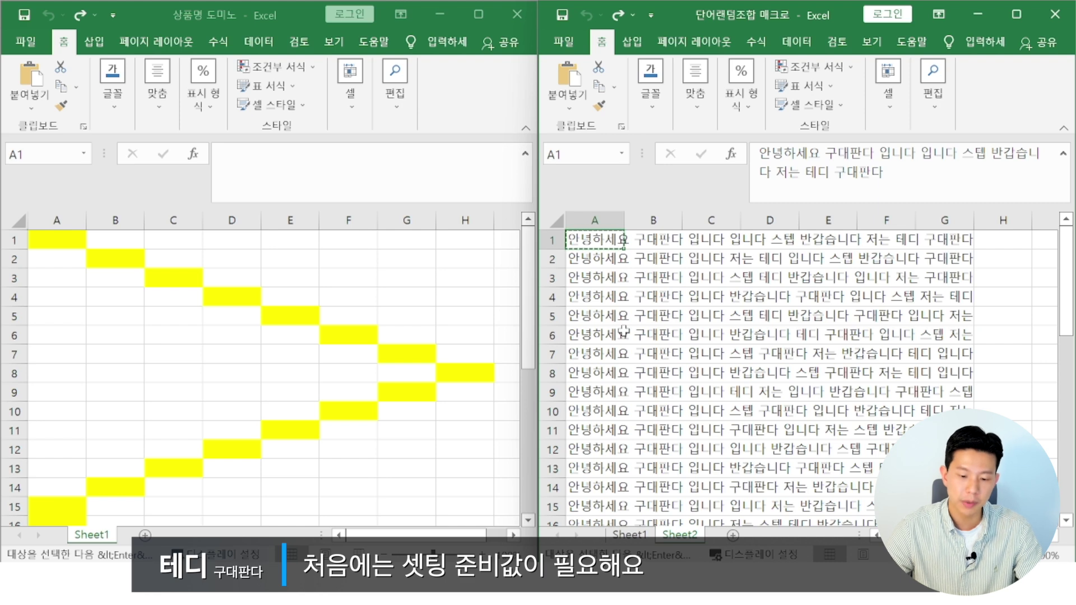
pyautogui.click(70, 242)
pyautogui.hotkey('ctrl', 'v')
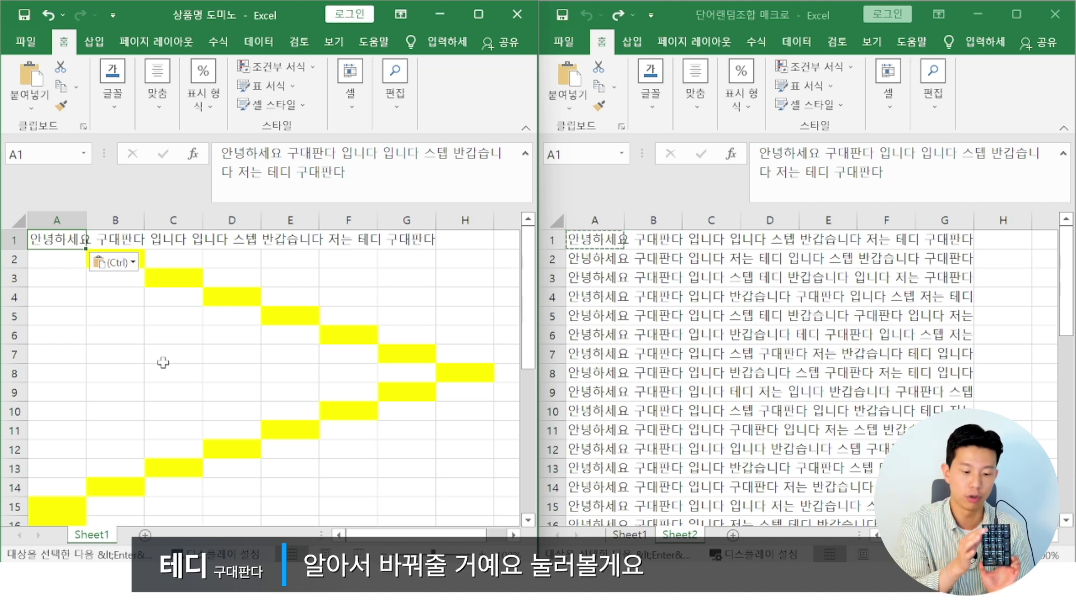
# Copy the title in A2 of the source workbook into highlighted cell B2 of the domino workbook
pyautogui.click(720, 11)
pyautogui.press('Down')
pyautogui.hotkey('ctrl', 'c')
pyautogui.click(288, 10)
pyautogui.press('Down')
pyautogui.press('Right')
pyautogui.hotkey('ctrl', 'v')
# Copy the source titles in A3, A4 and A5 into the highlighted diagonal cells C3, D4 and E5
pyautogui.click(720, 11)
pyautogui.press('Down')
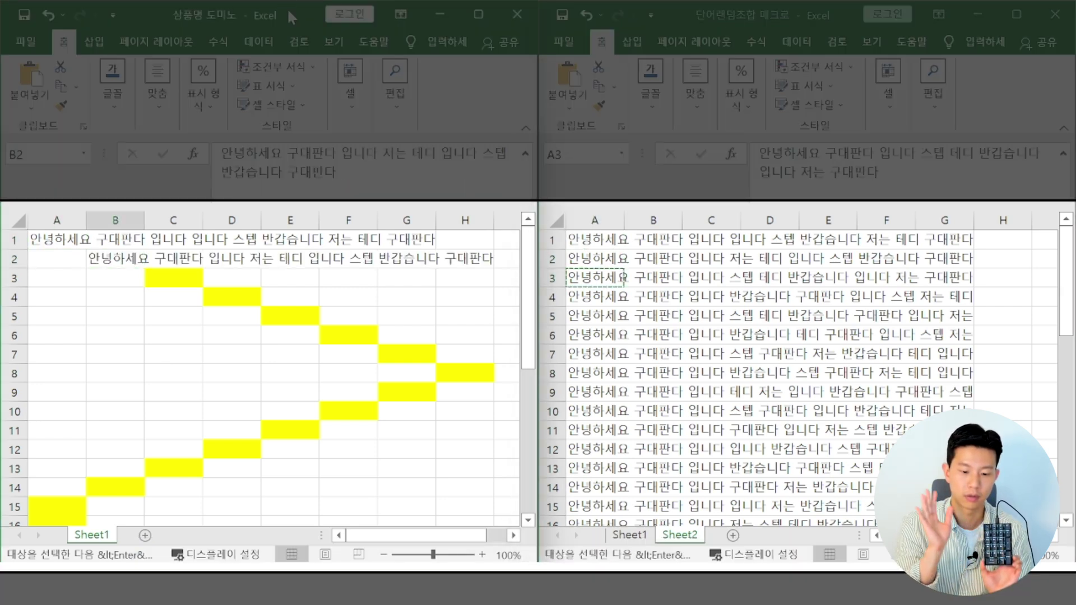
pyautogui.click(288, 10)
pyautogui.press('Down')
pyautogui.press('Right')
pyautogui.hotkey('ctrl', 'v')
pyautogui.click(720, 12)
pyautogui.press('Down')
pyautogui.hotkey('ctrl', 'c')
pyautogui.click(288, 10)
pyautogui.press('Down')
pyautogui.press('Right')
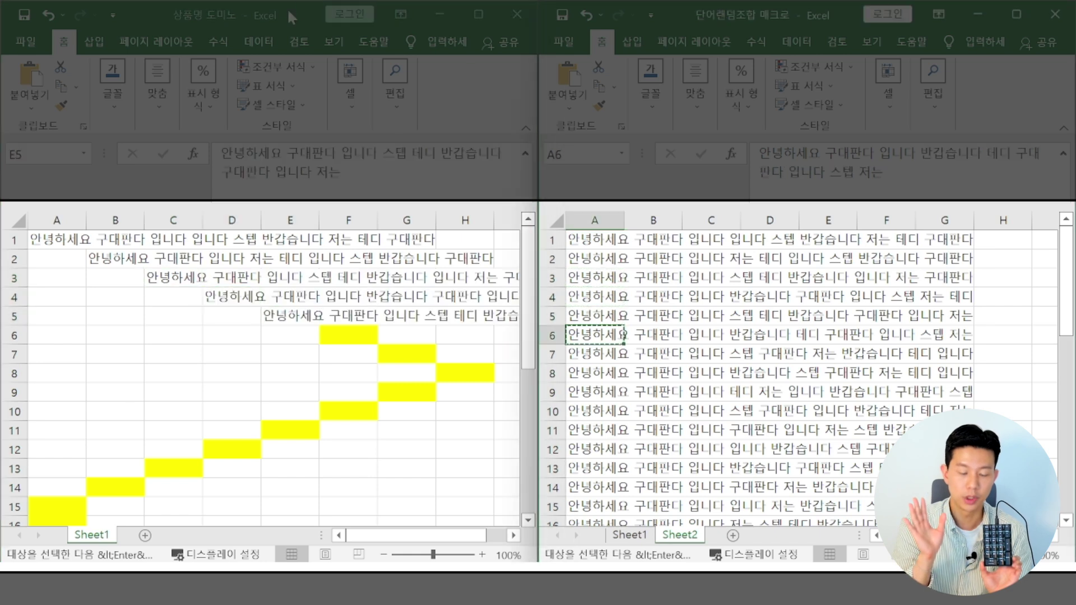
# Copy the source titles in A6, A7 and A8 into the highlighted diagonal cells F6, G7 and H8
pyautogui.press('Down')
pyautogui.hotkey('ctrl', 'c')
pyautogui.click(288, 10)
pyautogui.press('Down')
pyautogui.press('Right')
pyautogui.hotkey('ctrl', 'v')
pyautogui.click(719, 11)
pyautogui.press('Down')
pyautogui.hotkey('ctrl', 'c')
pyautogui.click(288, 10)
pyautogui.press('Down')
pyautogui.press('Right')
pyautogui.hotkey('ctrl', 'v')
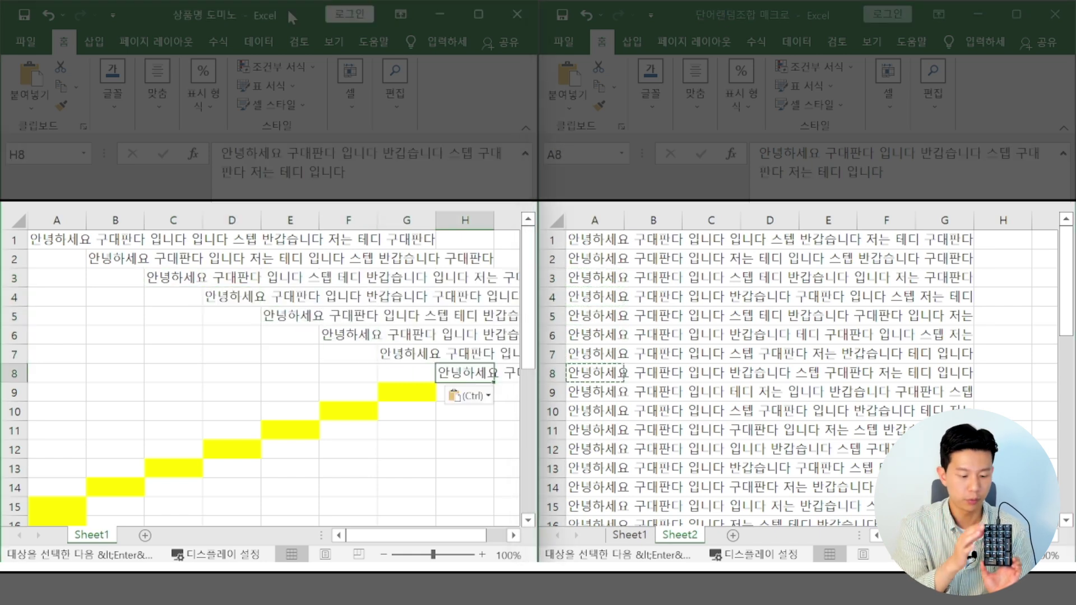
# Copy the source title in A9 into highlighted cell G9, one row down and one column back
pyautogui.click(738, 17)
pyautogui.press('Down')
pyautogui.hotkey('ctrl', 'c')
pyautogui.click(287, 8)
pyautogui.press('Down')
pyautogui.press('Left')
pyautogui.hotkey('ctrl', 'v')
# Copy the source title in A10 into highlighted cell F10 of the domino workbook
pyautogui.click(737, 17)
pyautogui.press('Down')
pyautogui.hotkey('ctrl', 'c')
pyautogui.click(287, 8)
pyautogui.press('Down')
pyautogui.press('Left')
pyautogui.hotkey('ctrl', 'v')
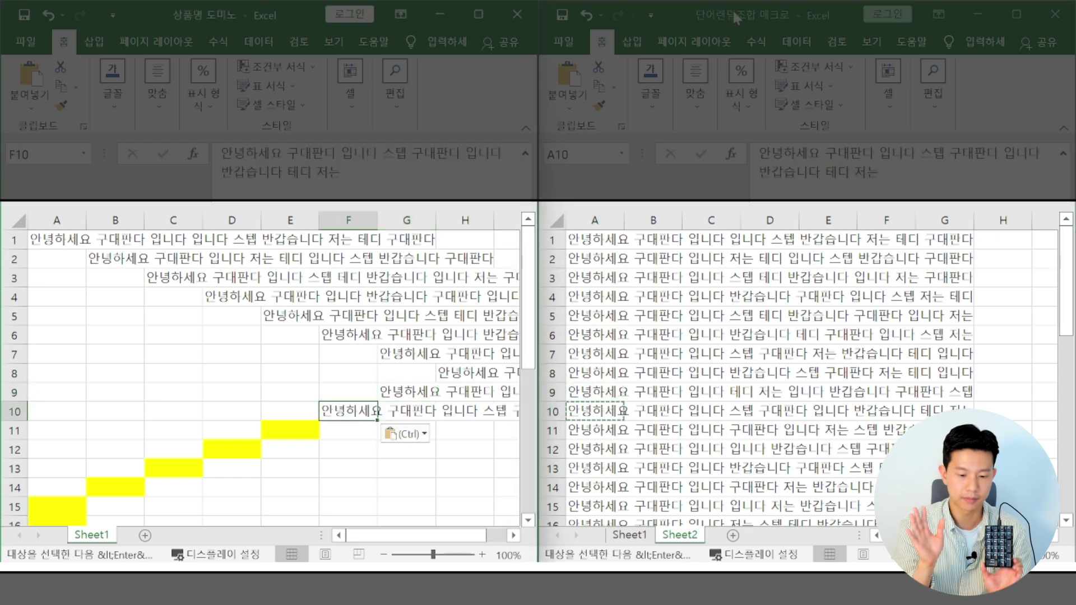
# Copy the source titles in A11, A12 and A13 into the highlighted diagonal cells E11, D12 and C13
pyautogui.click(277, 16)
pyautogui.press('Down')
pyautogui.press('Left')
pyautogui.hotkey('ctrl', 'v')
pyautogui.click(738, 16)
pyautogui.press('Down')
pyautogui.hotkey('ctrl', 'c')
pyautogui.click(278, 16)
pyautogui.press('Down')
pyautogui.press('Left')
pyautogui.hotkey('ctrl', 'v')
pyautogui.click(737, 17)
pyautogui.press('Down')
pyautogui.hotkey('ctrl', 'c')
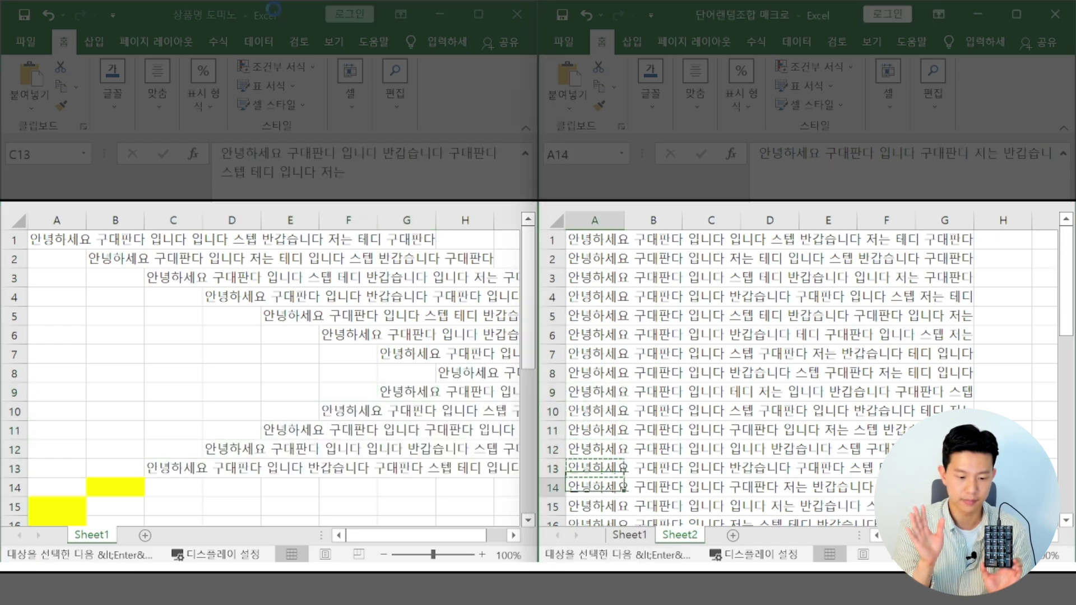
# Copy the source titles in A14 and A15 into the highlighted cells B14 and A15
pyautogui.click(737, 16)
pyautogui.press('Down')
pyautogui.hotkey('ctrl', 'c')
pyautogui.click(274, 7)
pyautogui.press('Down')
pyautogui.press('Left')
pyautogui.hotkey('ctrl', 'v')
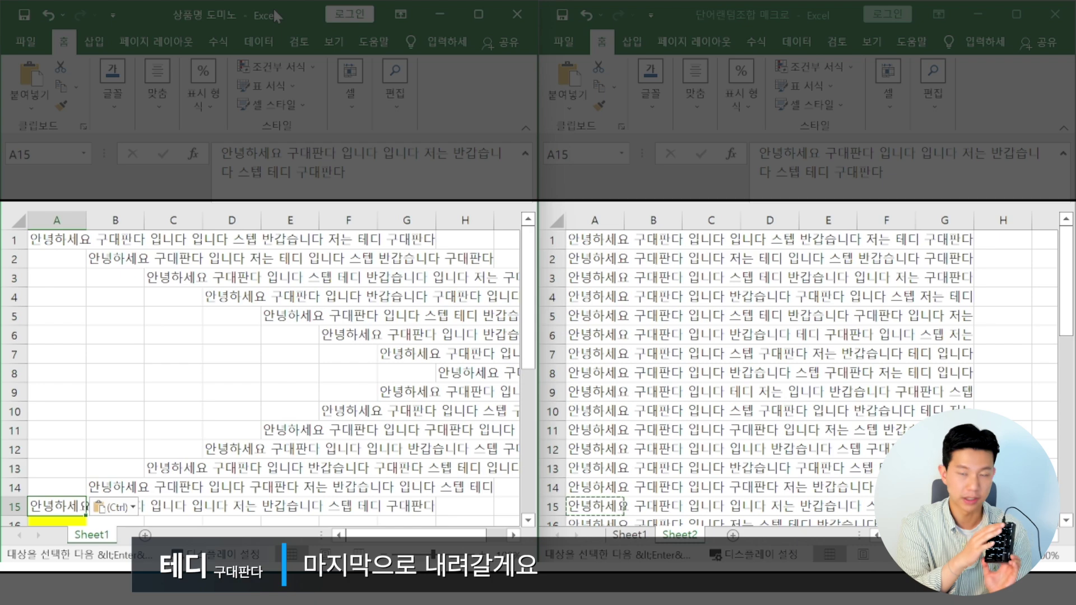
# Copy the source titles in A16 and A17 straight down into A16 and A17 of the domino workbook
pyautogui.click(757, 21)
pyautogui.press('Down')
pyautogui.hotkey('ctrl', 'c')
pyautogui.click(283, 15)
pyautogui.press('Down')
pyautogui.hotkey('ctrl', 'v')
pyautogui.click(757, 16)
pyautogui.press('Down')
pyautogui.hotkey('ctrl', 'c')
pyautogui.click(283, 16)
pyautogui.press('Down')
pyautogui.hotkey('ctrl', 'v')
# Copy the source titles from A18 downward one by one into the matching column A cells of the domino workbook
pyautogui.click(757, 17)
pyautogui.click(283, 15)
pyautogui.press('Down')
pyautogui.hotkey('ctrl', 'v')
pyautogui.click(757, 17)
pyautogui.press('Down')
pyautogui.hotkey('ctrl', 'c')
pyautogui.click(283, 16)
pyautogui.press('Down')
pyautogui.hotkey('ctrl', 'v')
pyautogui.click(757, 16)
pyautogui.press('Down')
pyautogui.hotkey('ctrl', 'c')
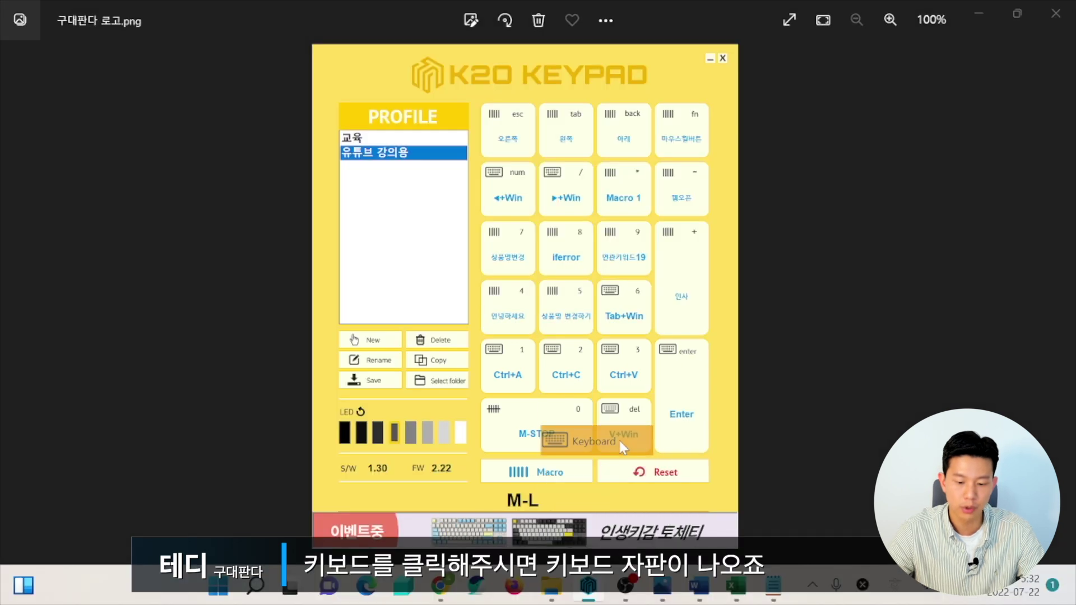
# In the K20 Keypad software, assign the Ctrl+C keyboard combination to keypad key 2
pyautogui.click(617, 438)
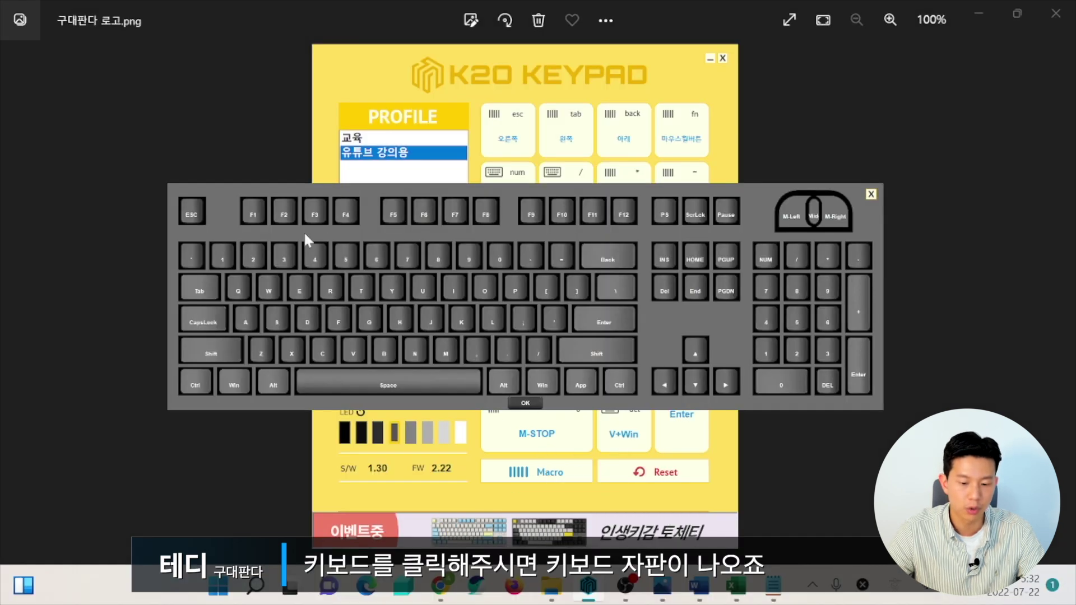
pyautogui.click(197, 384)
pyautogui.click(322, 353)
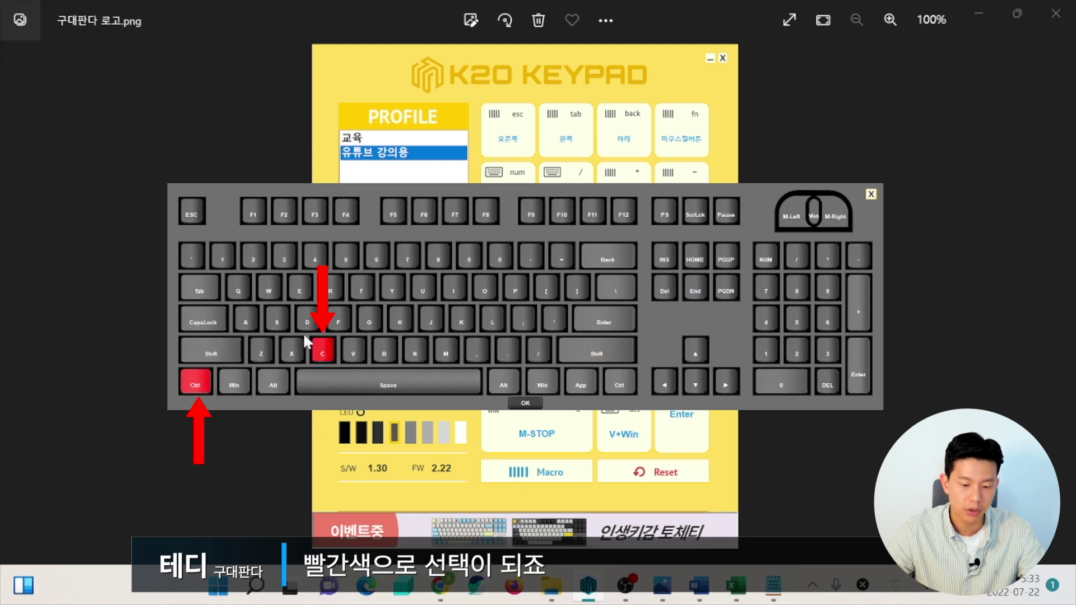
pyautogui.click(529, 403)
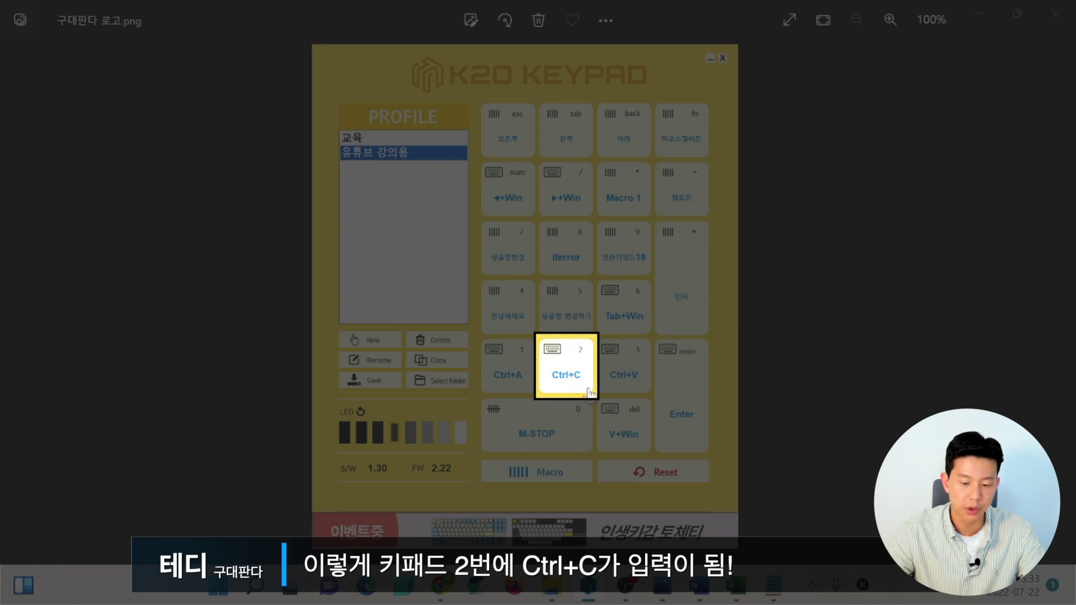
# Assign the Ctrl+V keyboard combination to keypad key 3
pyautogui.click(622, 374)
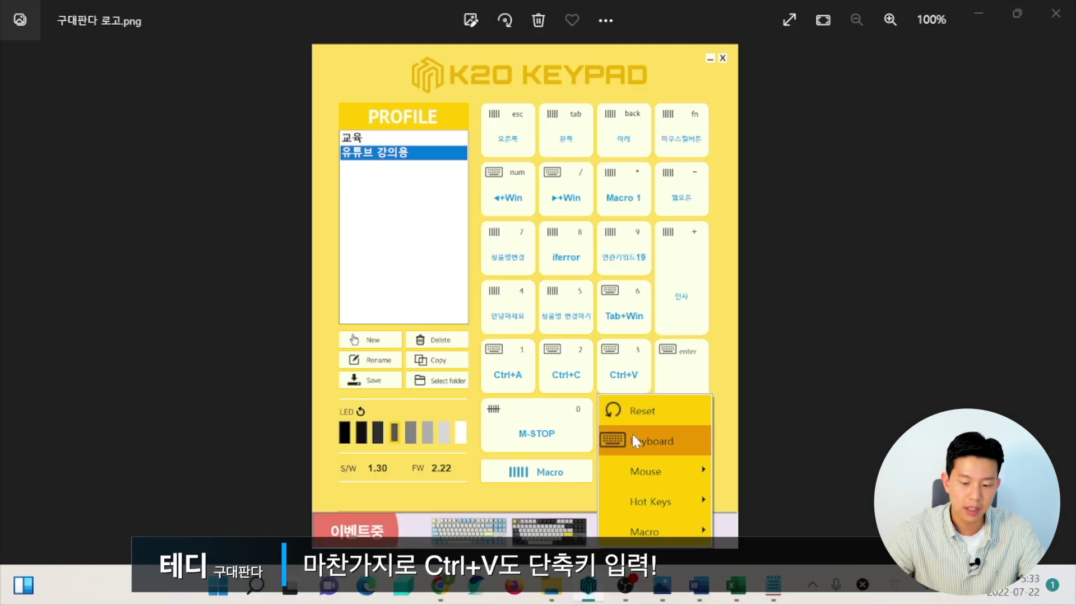
pyautogui.click(665, 449)
pyautogui.click(196, 383)
pyautogui.click(355, 354)
pyautogui.click(527, 404)
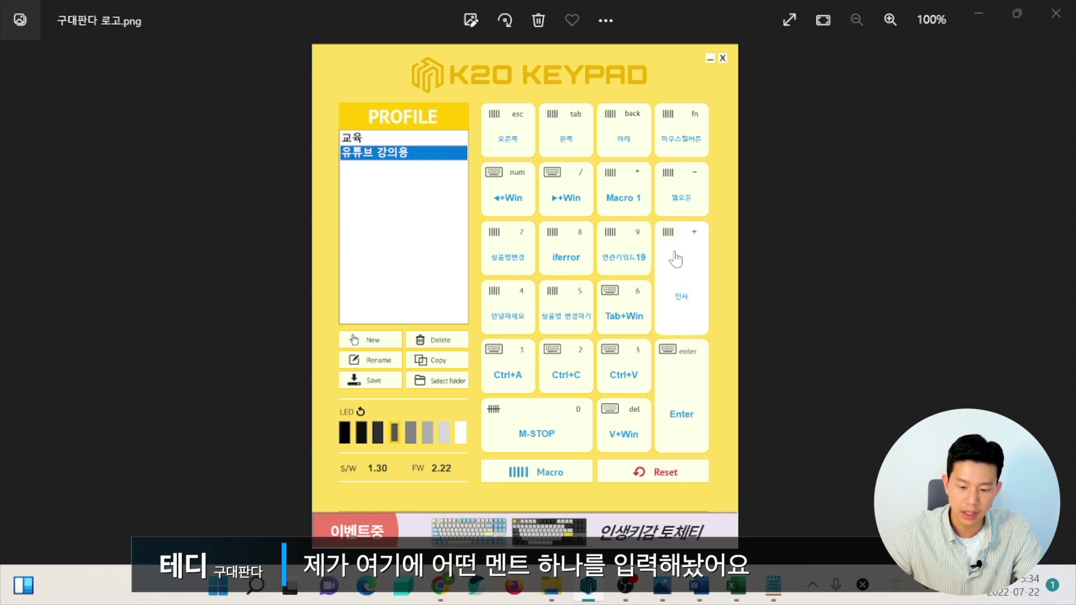
# Switch to Notepad, set the keypad window beside it, and run the 인사 macro from the keypad's + key in the blank document
pyautogui.click(774, 586)
pyautogui.moveTo(631, 51); pyautogui.dragTo(394, 31)
pyautogui.click(557, 121)
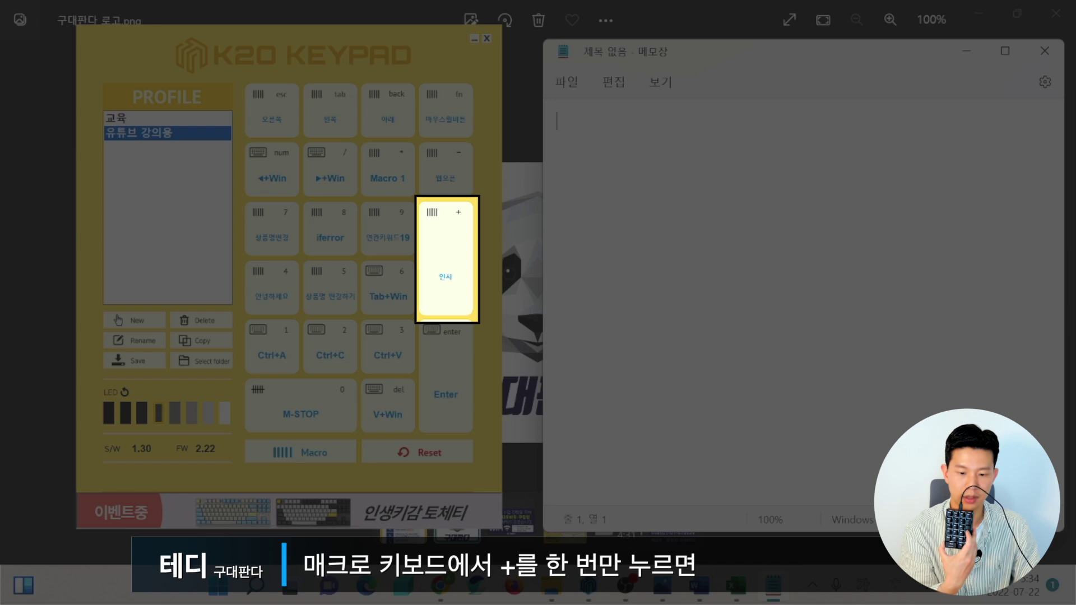
pyautogui.press('KP_Add')
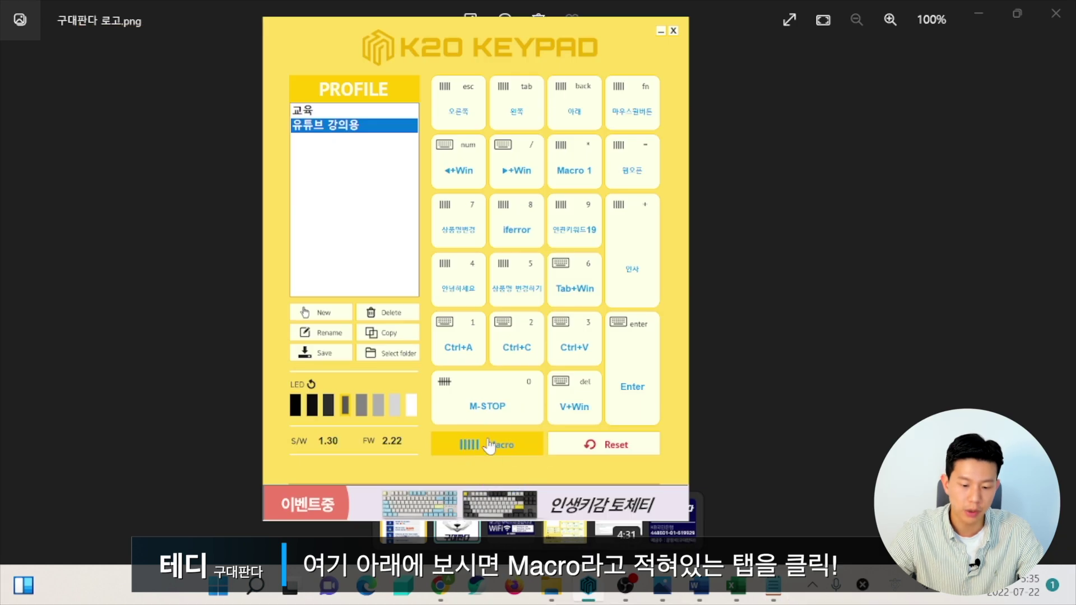
# Create new macro Macro 3 with keyboard entries spelling "안녕하세요구대판다스텝", the presenter's name and "입니다"
pyautogui.click(491, 446)
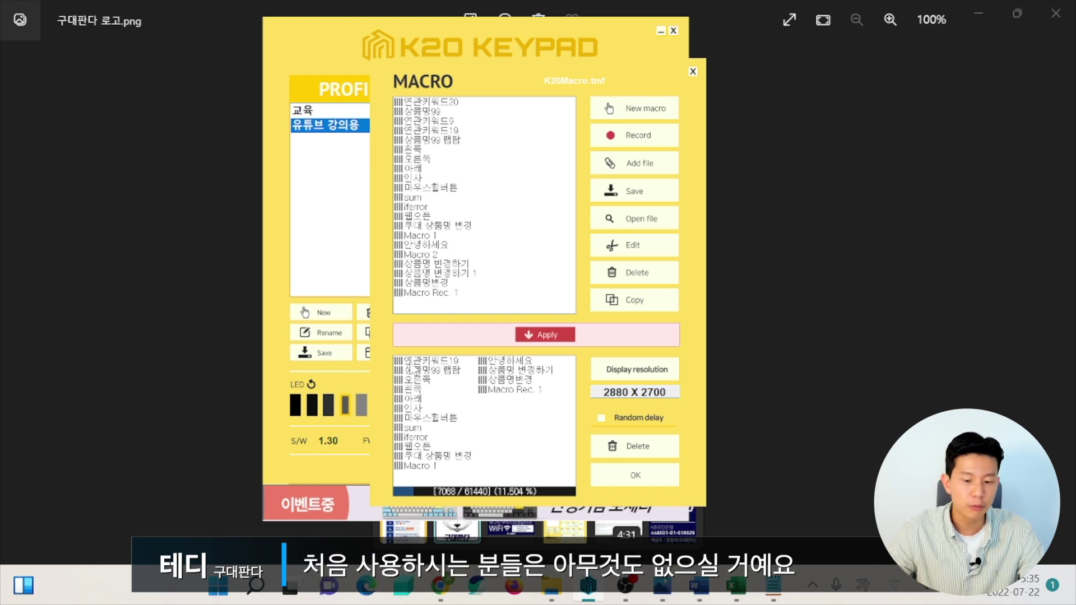
pyautogui.click(638, 108)
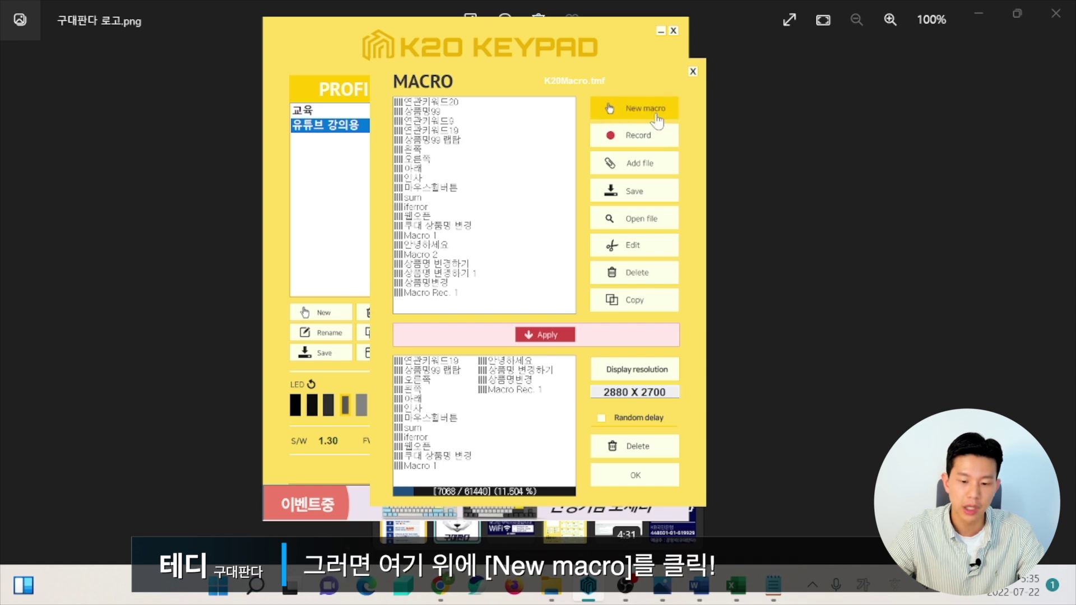
pyautogui.click(421, 186)
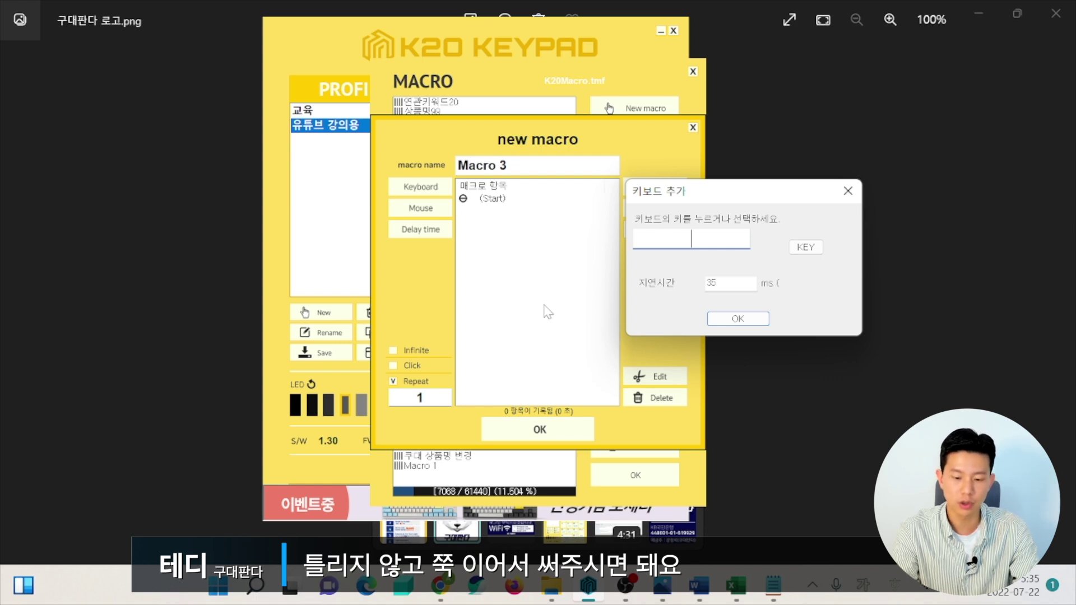
pyautogui.write('안녕하세요')
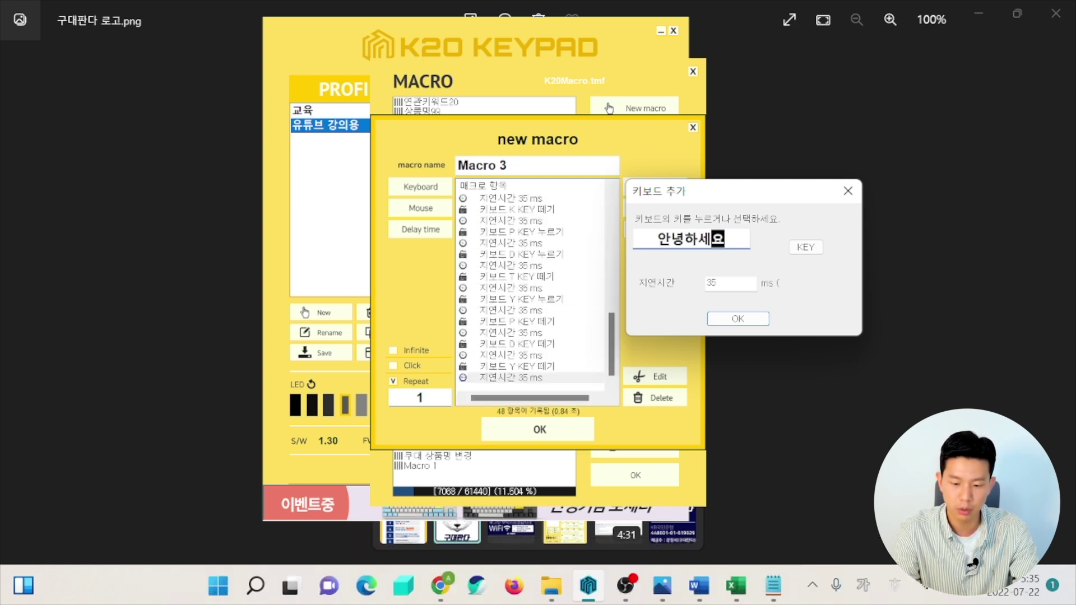
pyautogui.write(' ㄱ구대판다스텝')
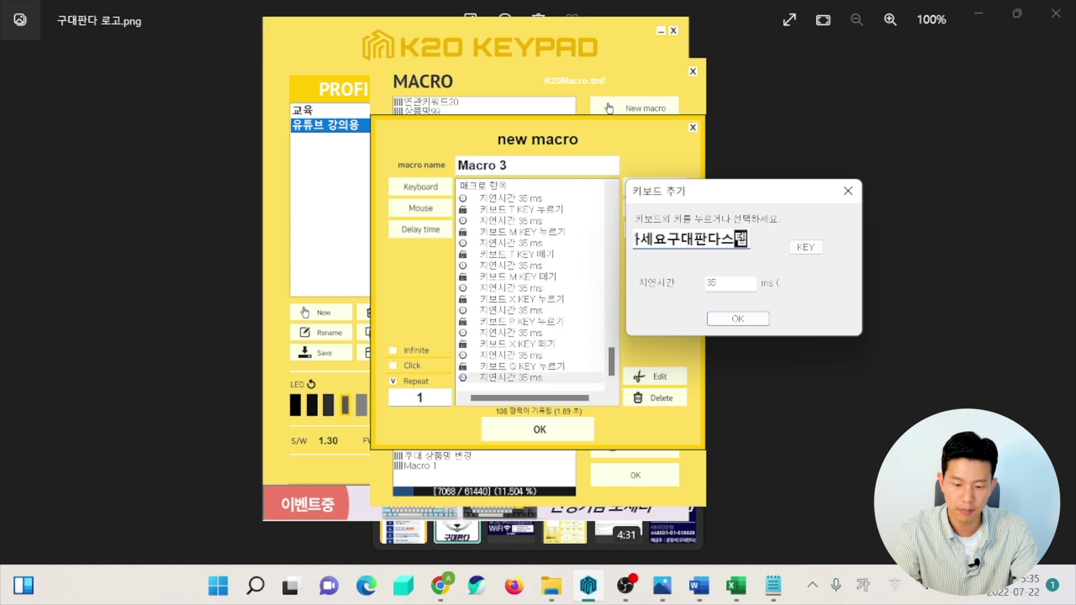
pyautogui.write('테디입니다')
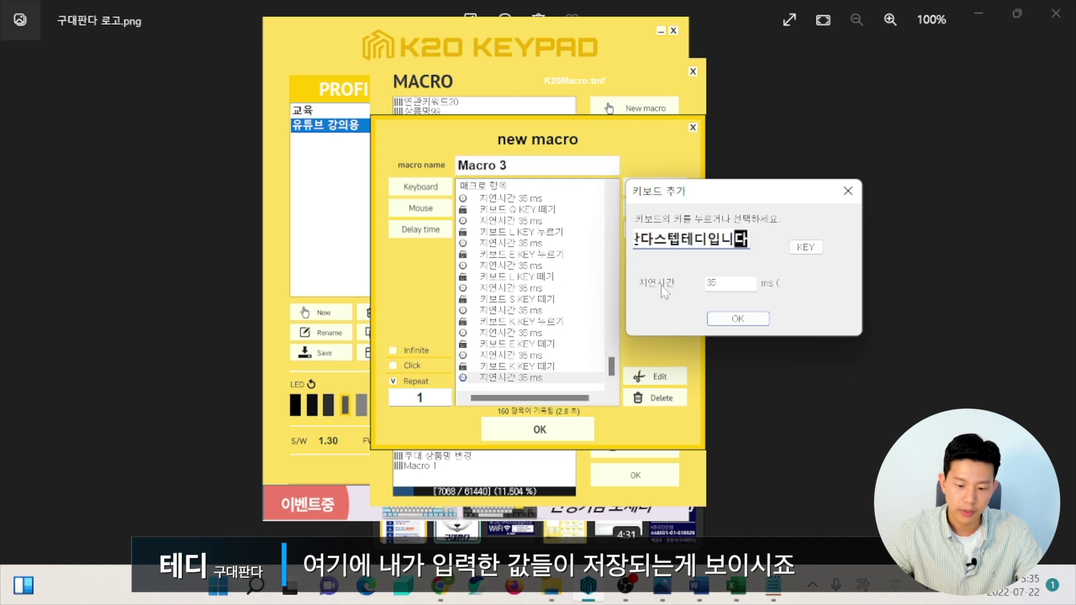
pyautogui.click(741, 317)
pyautogui.click(541, 430)
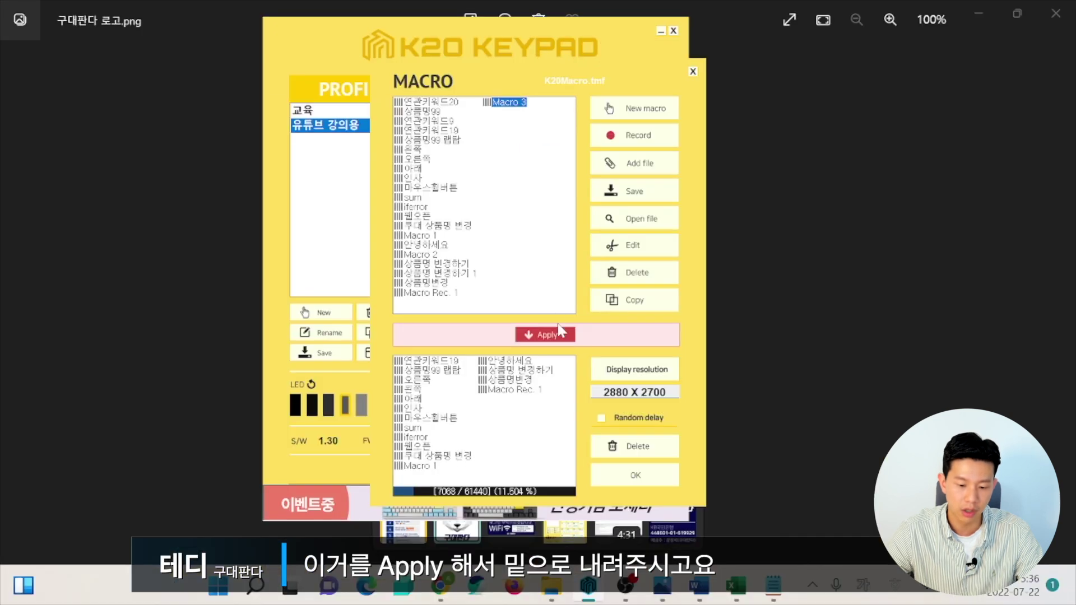
# Apply Macro 3 to the keypad's macro list and assign it to the + key
pyautogui.click(604, 558)
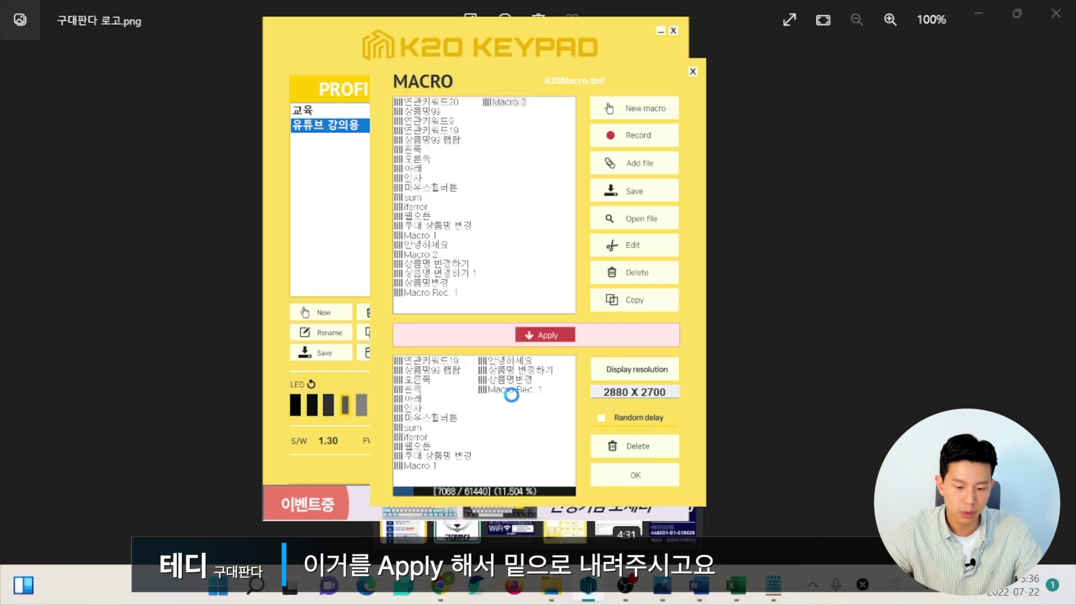
pyautogui.click(628, 475)
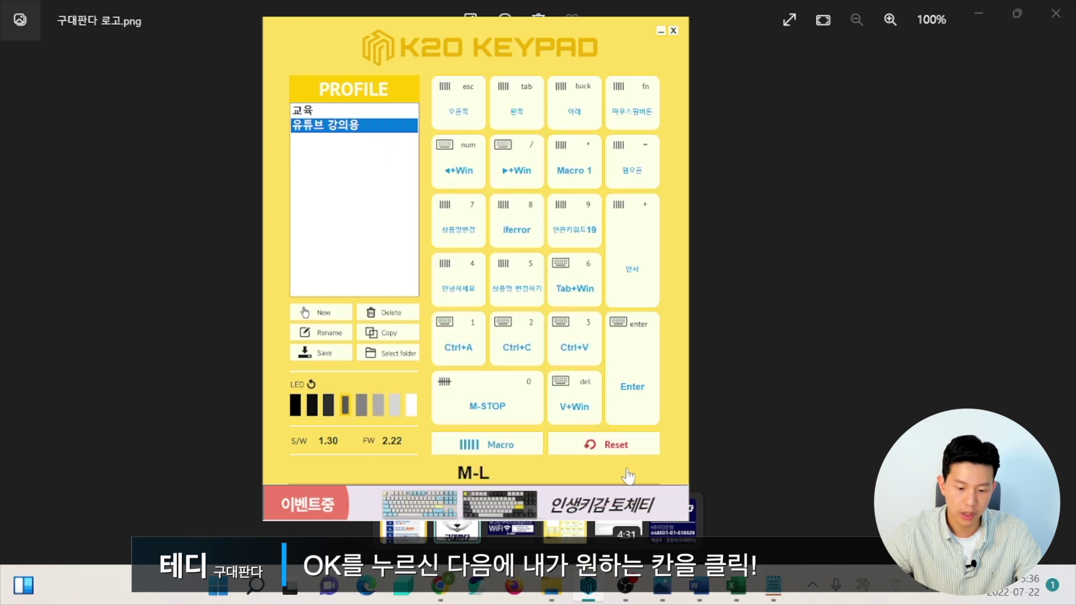
pyautogui.click(644, 259)
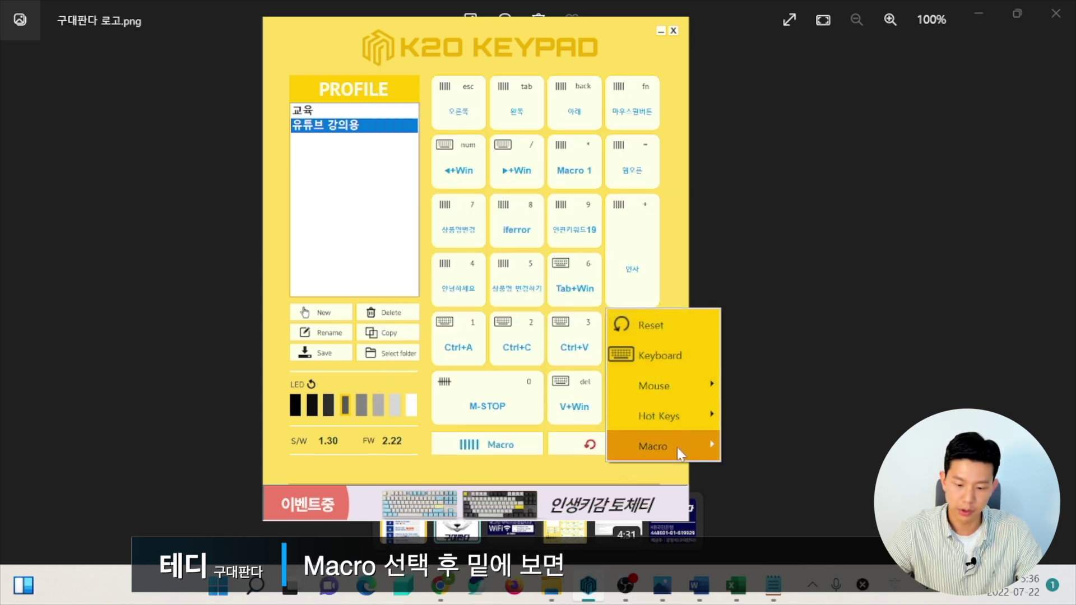
pyautogui.moveTo(678, 448)
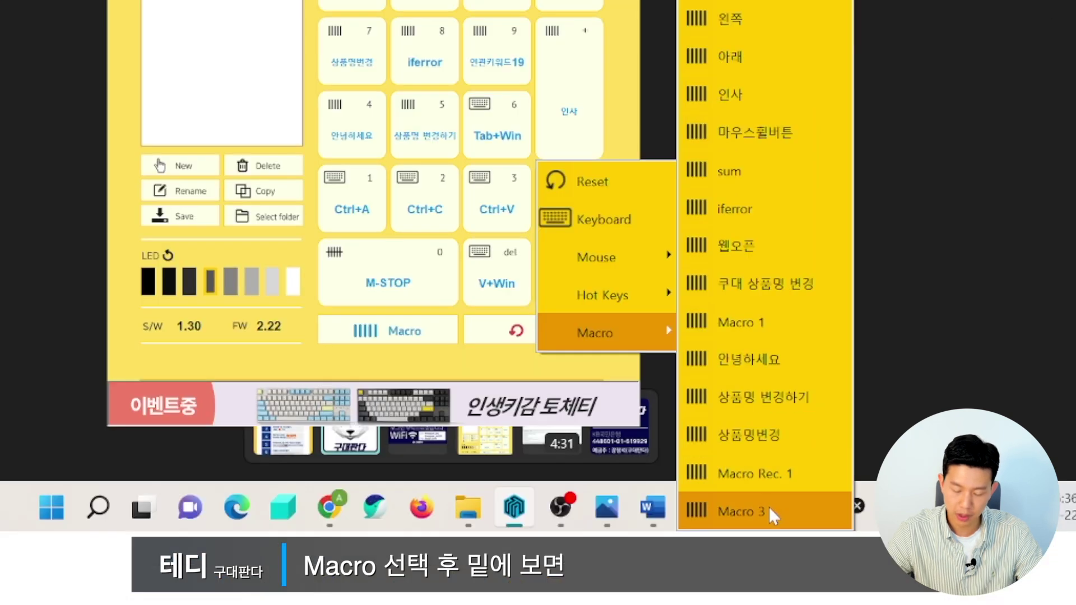
pyautogui.click(781, 503)
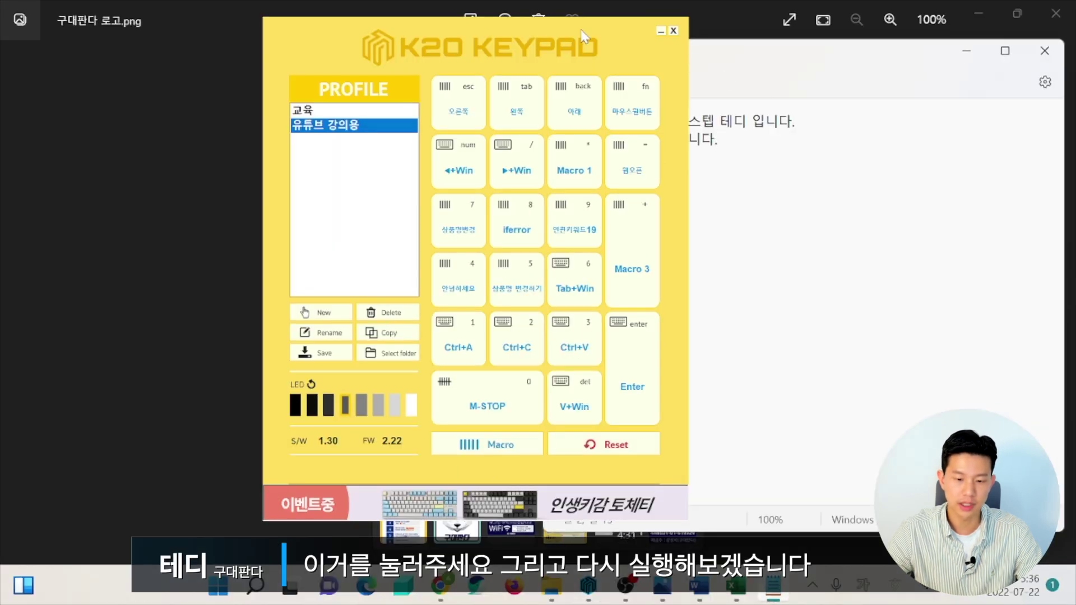
# Replace all text in the Notepad document with the greeting produced by running Macro 3 from the keypad's + key
pyautogui.hotkey('ctrl', 'a')
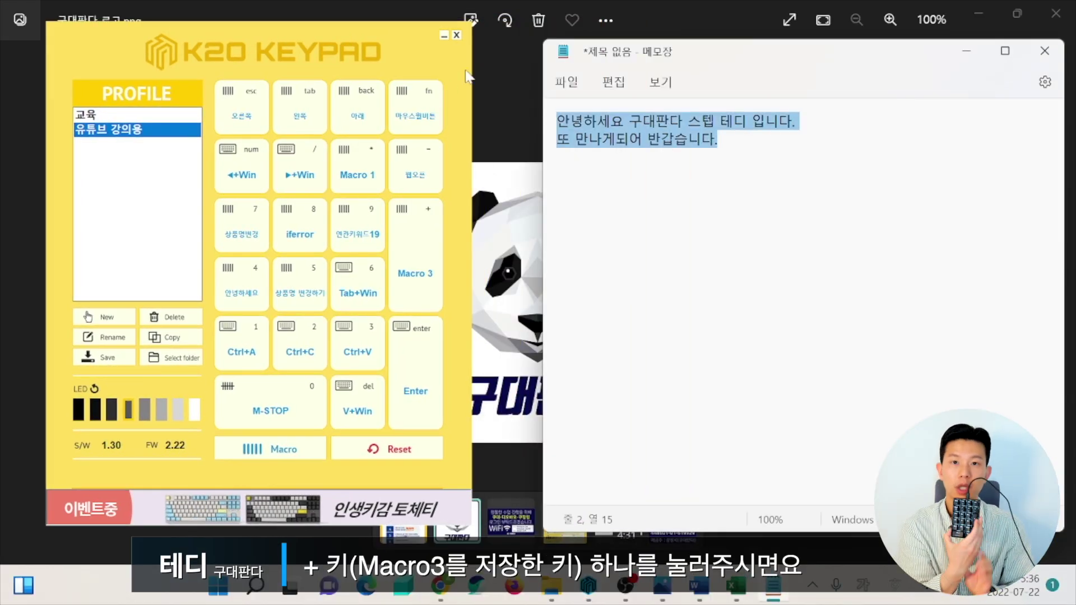
pyautogui.write('안녕하세요 ㄱ')
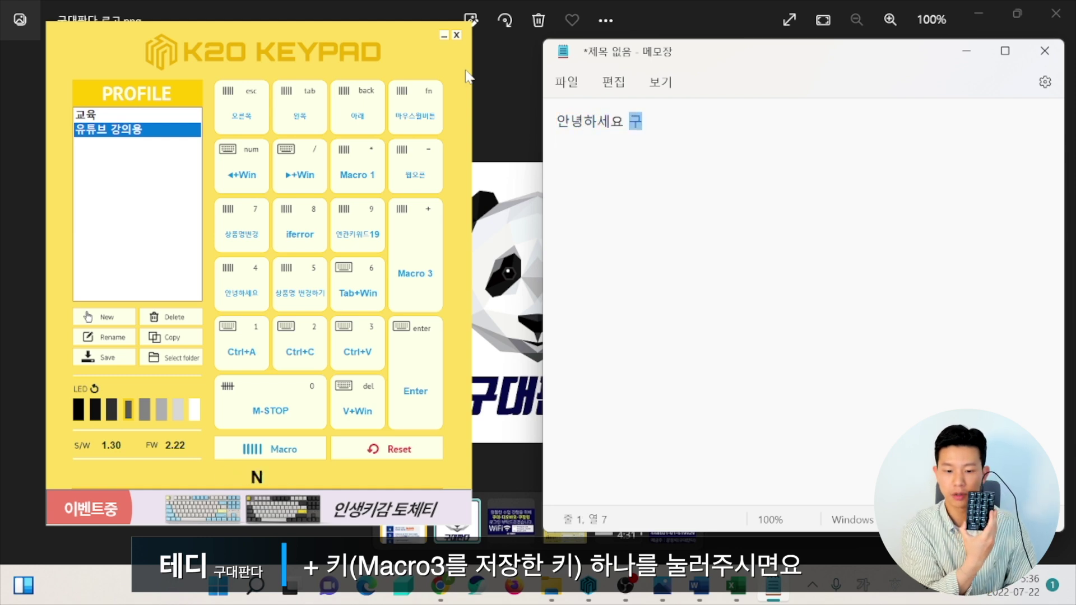
pyautogui.write('구대판다 스텝 테디입니다')
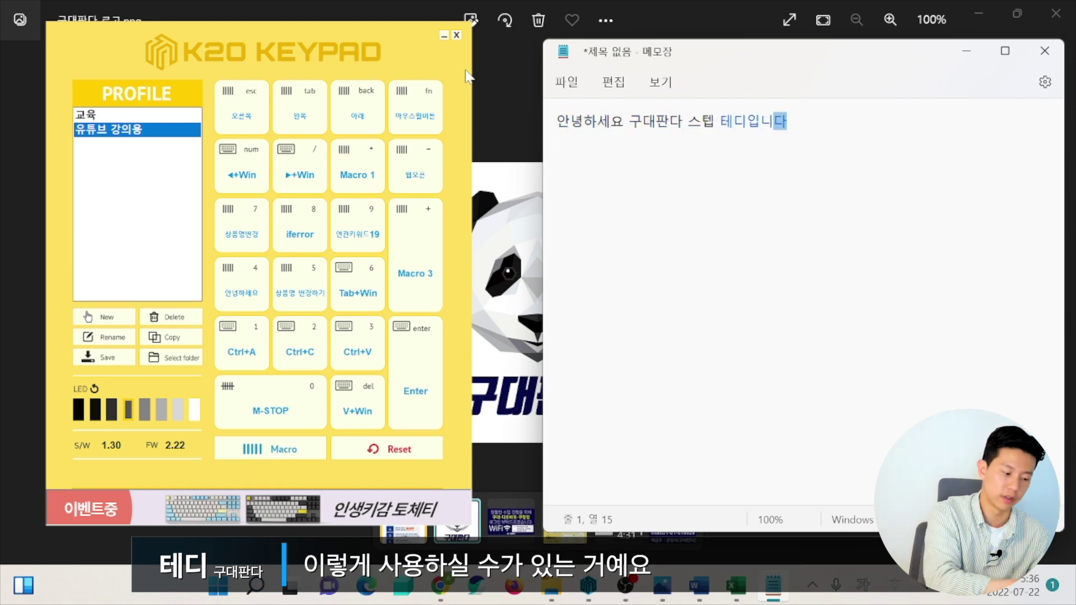
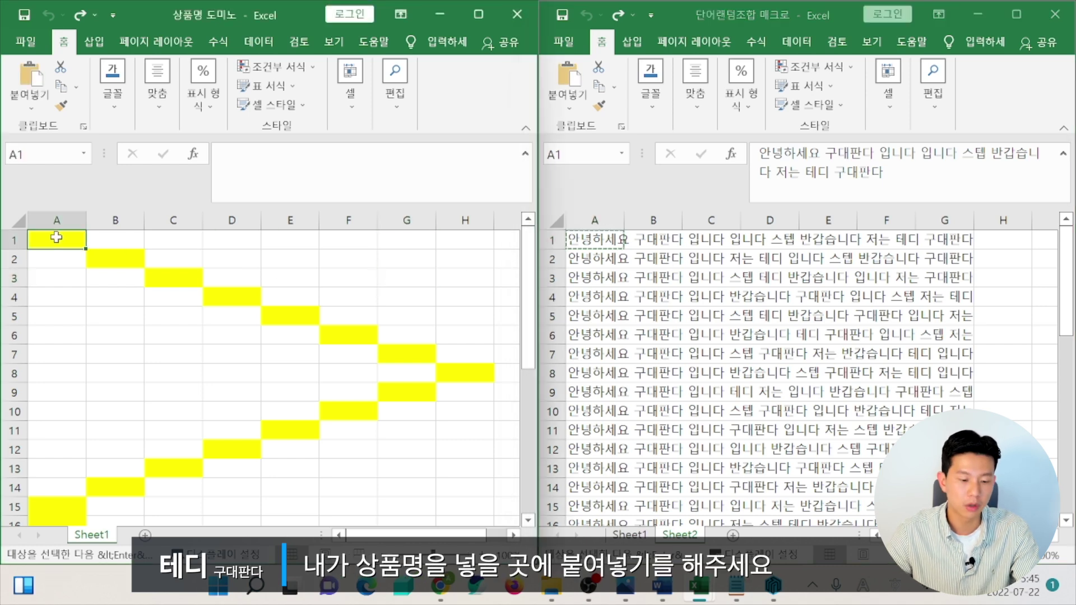
# In Excel, paste the copied phrase into A1 of the 상품명 도미노 workbook, and copy A2 of 단어랜덤조합 매크로 into its cell B2
pyautogui.write('안녕하세요 구대판다 입니다 입니다 스텝 반갑습니다 저는 테디 구대판다')
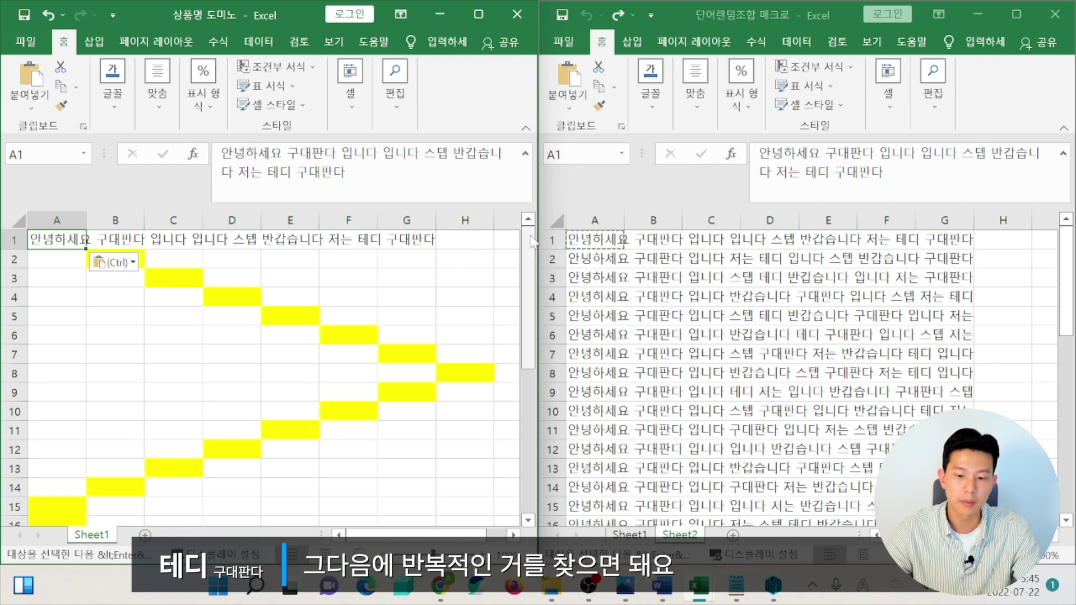
pyautogui.click(771, 15)
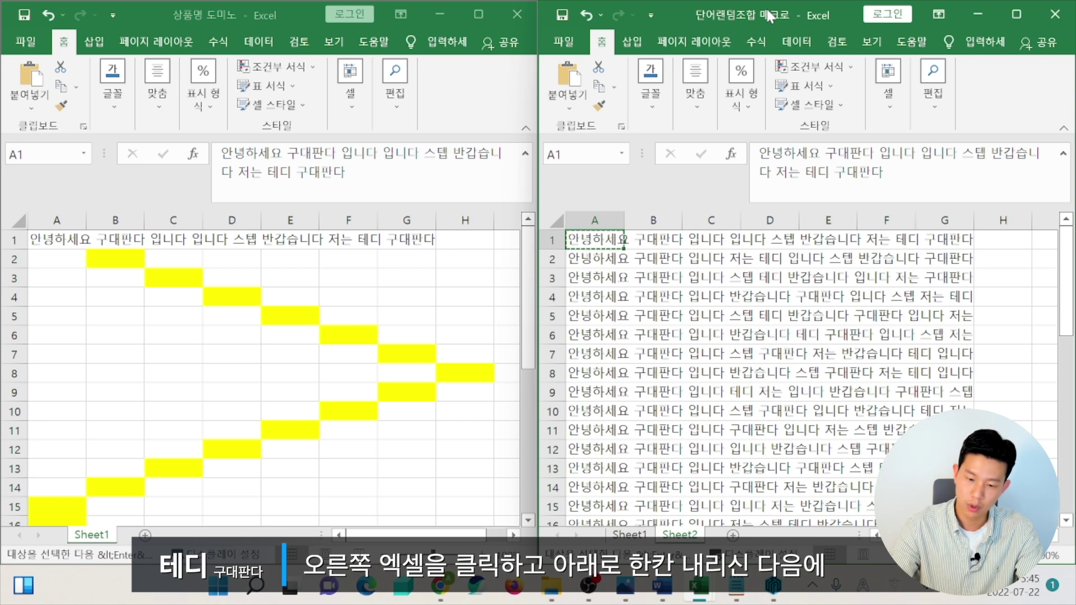
pyautogui.press('Down')
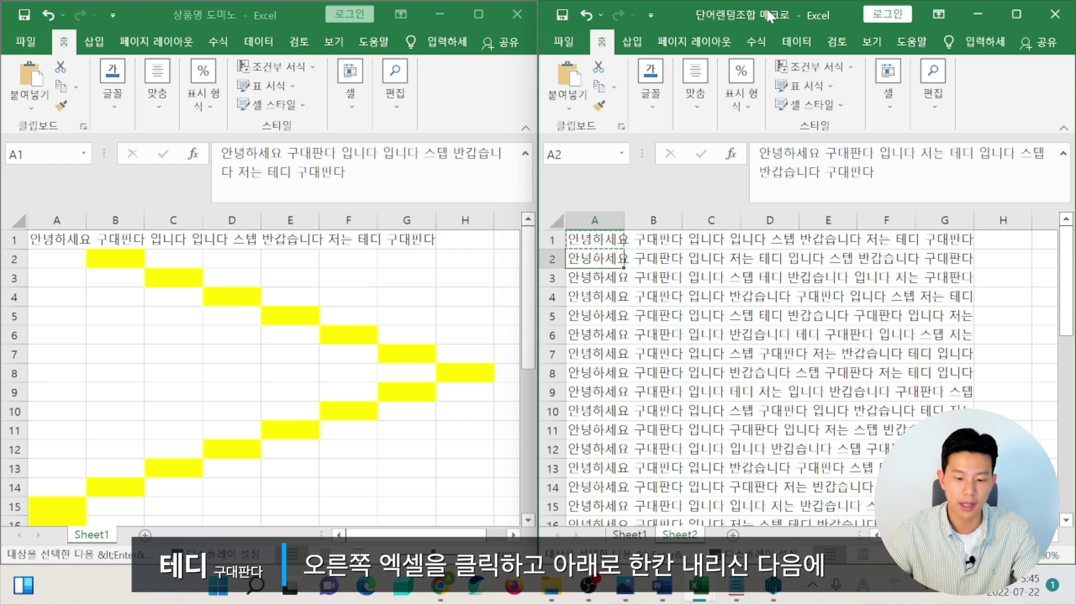
pyautogui.hotkey('ctrl', 'c')
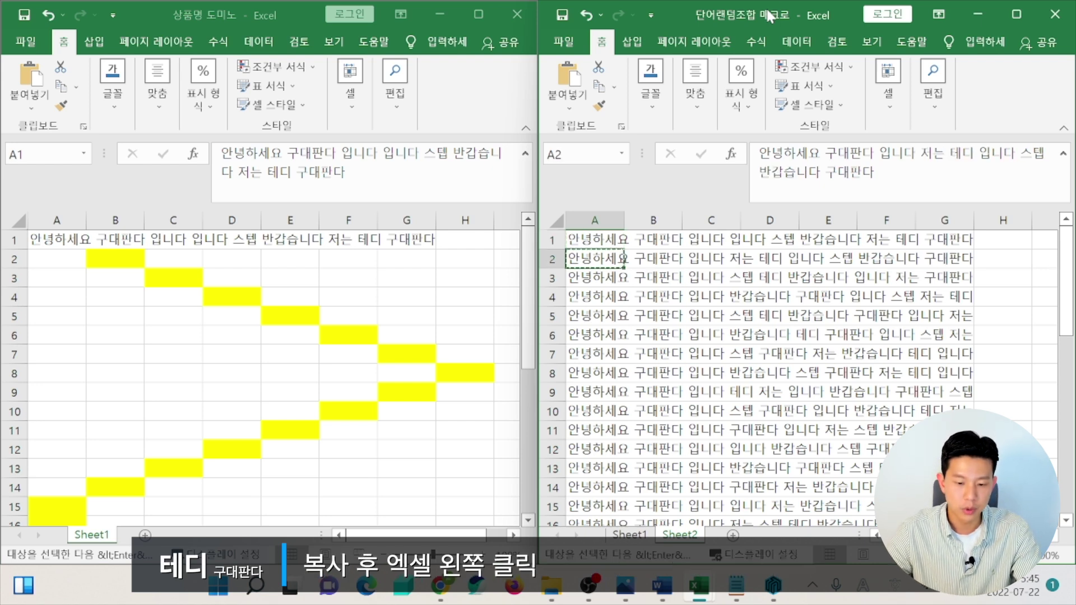
pyautogui.click(284, 17)
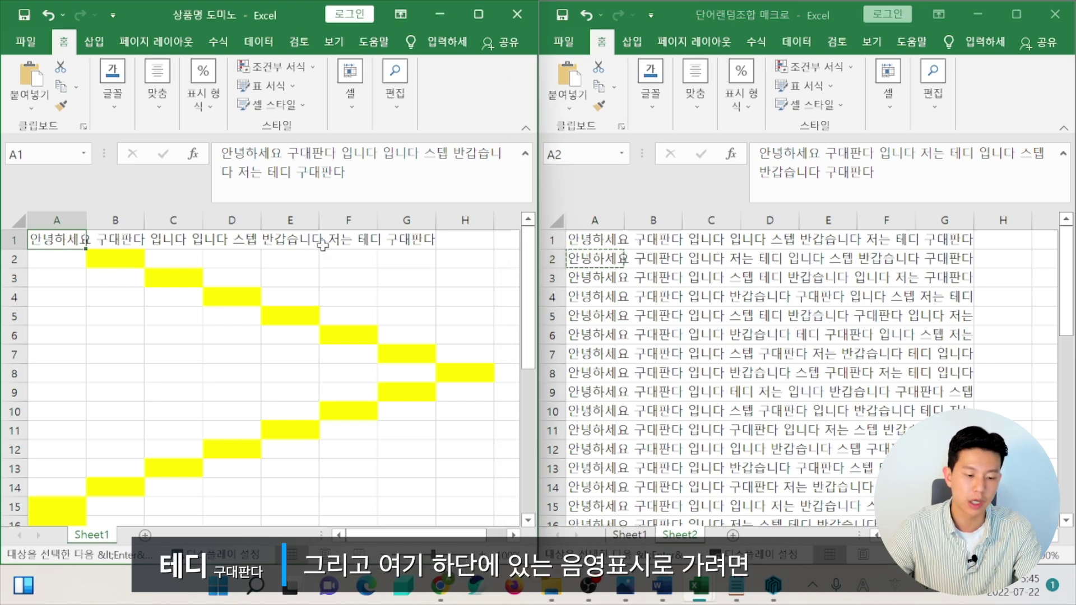
pyautogui.press('Down')
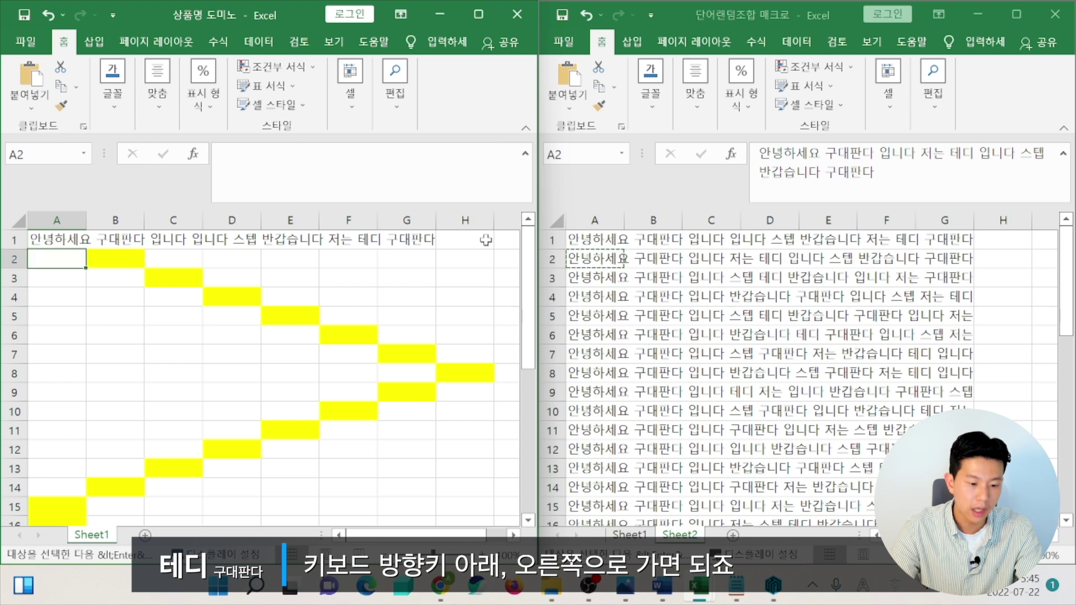
pyautogui.press('Right')
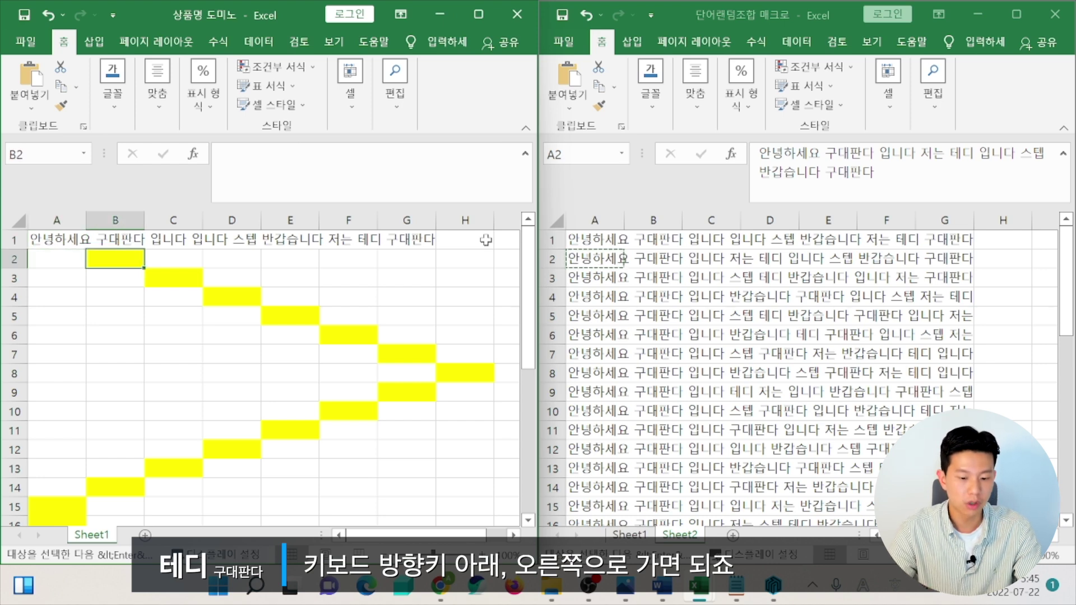
pyautogui.hotkey('ctrl', 'v')
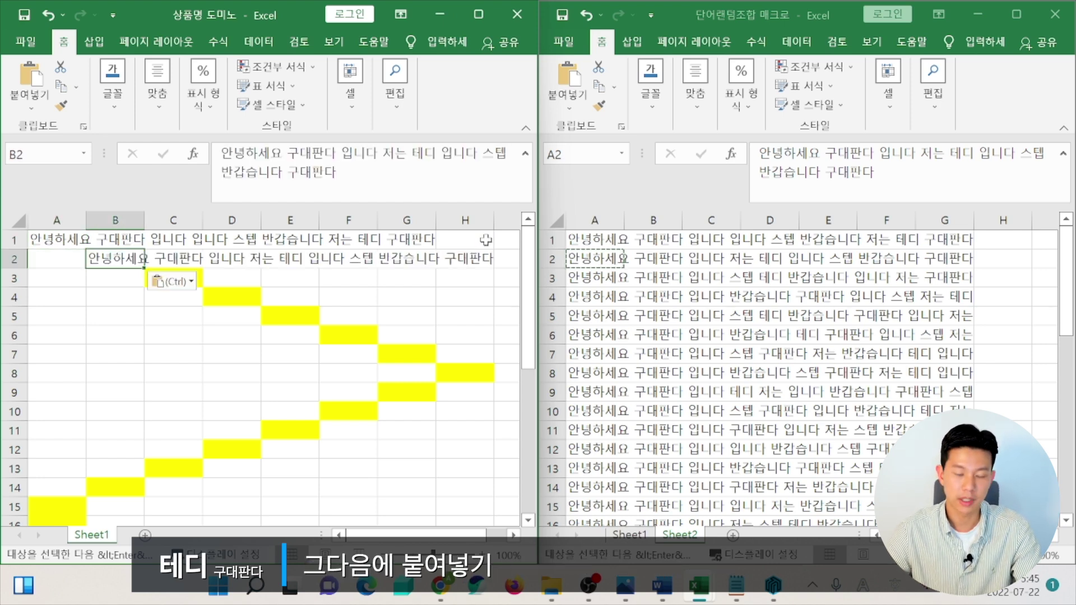
# Copy A3 of the 단어랜덤조합 매크로 workbook and paste it into C3 of 상품명 도미노
pyautogui.click(762, 9)
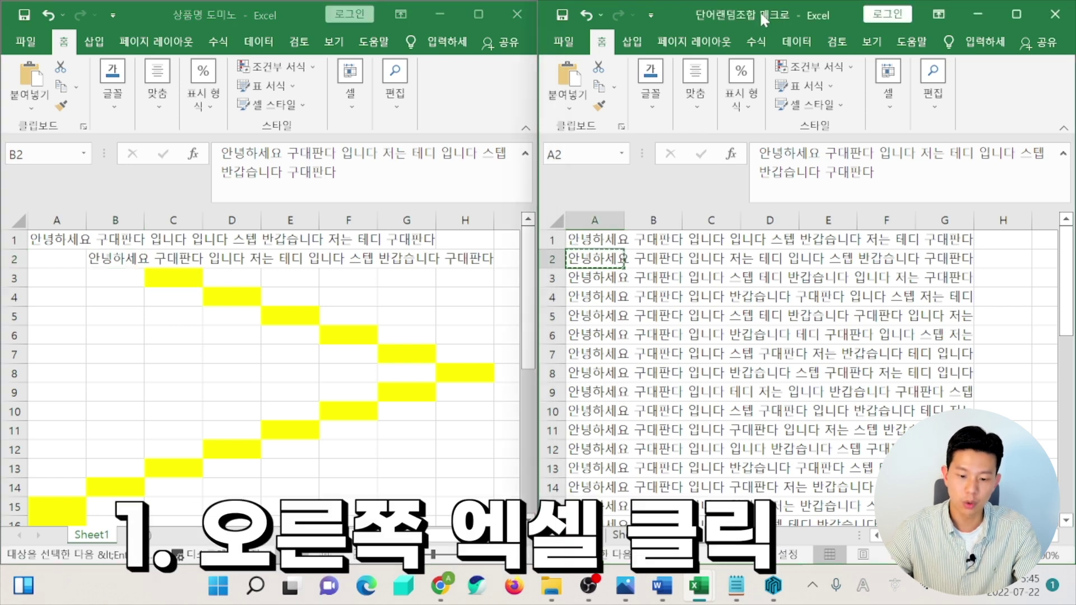
pyautogui.press('Down')
pyautogui.hotkey('ctrl', 'c')
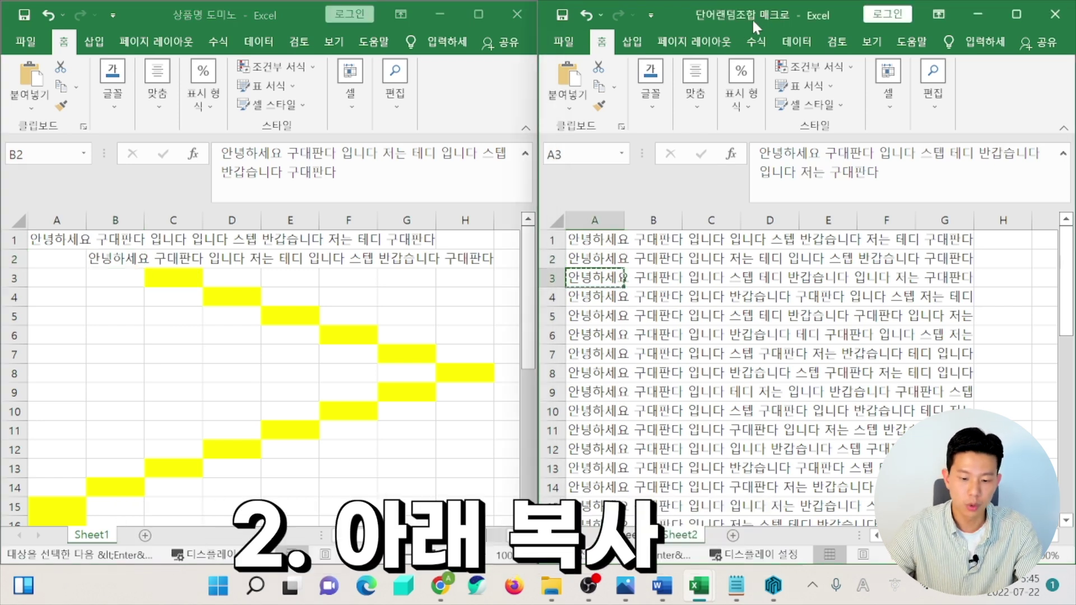
pyautogui.click(240, 12)
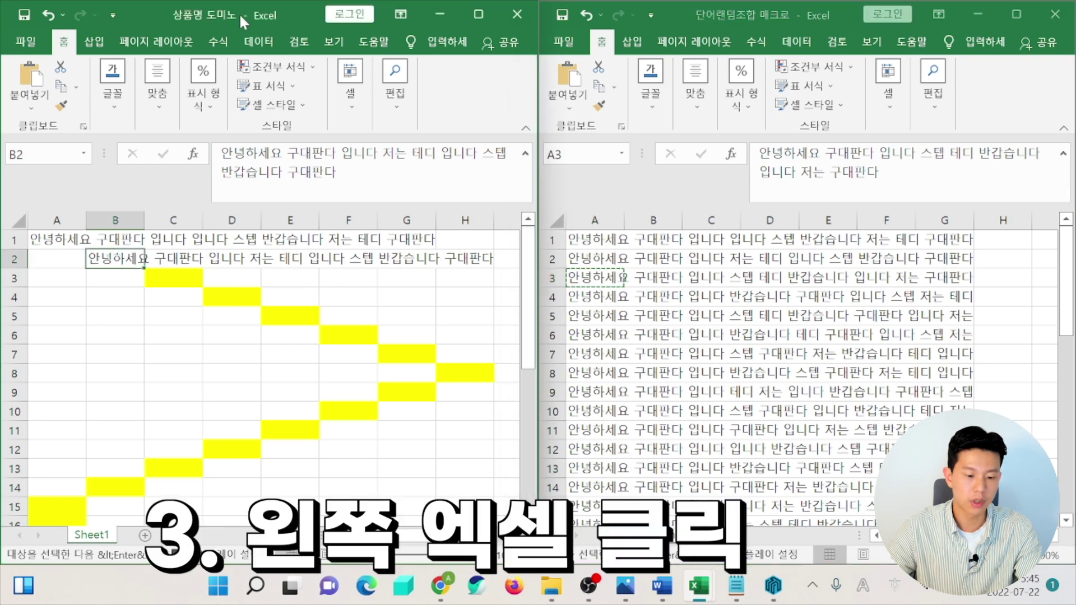
pyautogui.press('Down')
pyautogui.press('Right')
pyautogui.hotkey('ctrl', 'v')
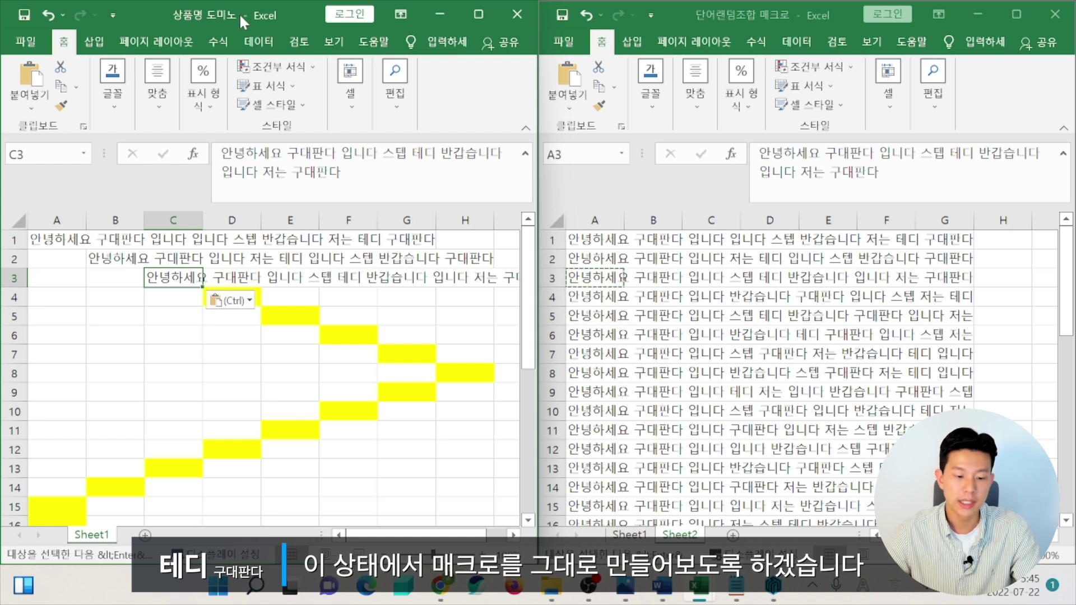
# Switch to the K20 Keypad software and start recording a new macro, Macro Rec. 3
pyautogui.click(774, 589)
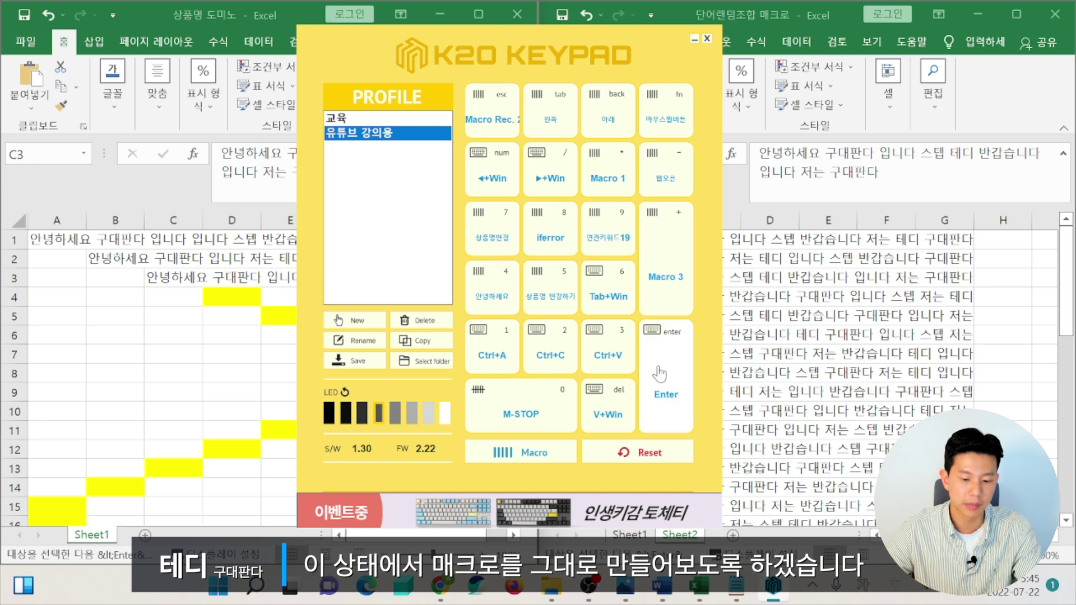
pyautogui.click(543, 453)
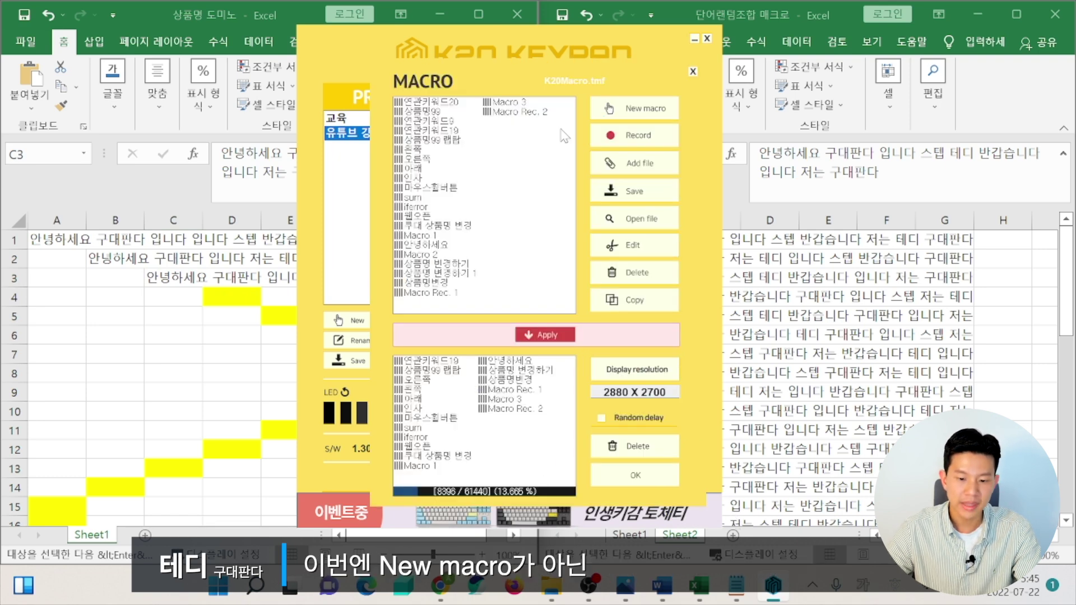
pyautogui.click(653, 142)
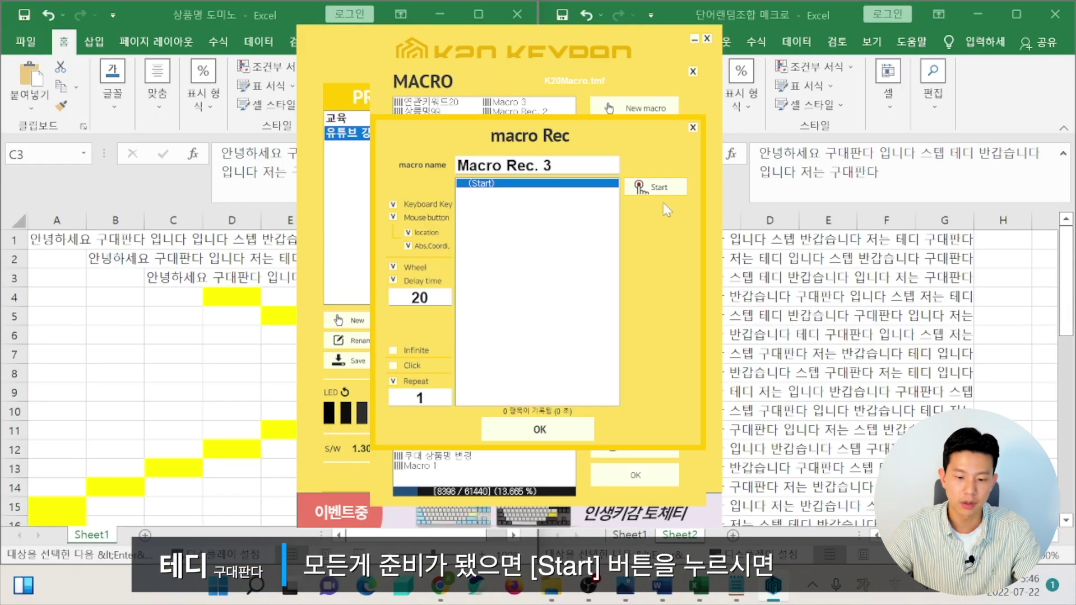
pyautogui.click(653, 186)
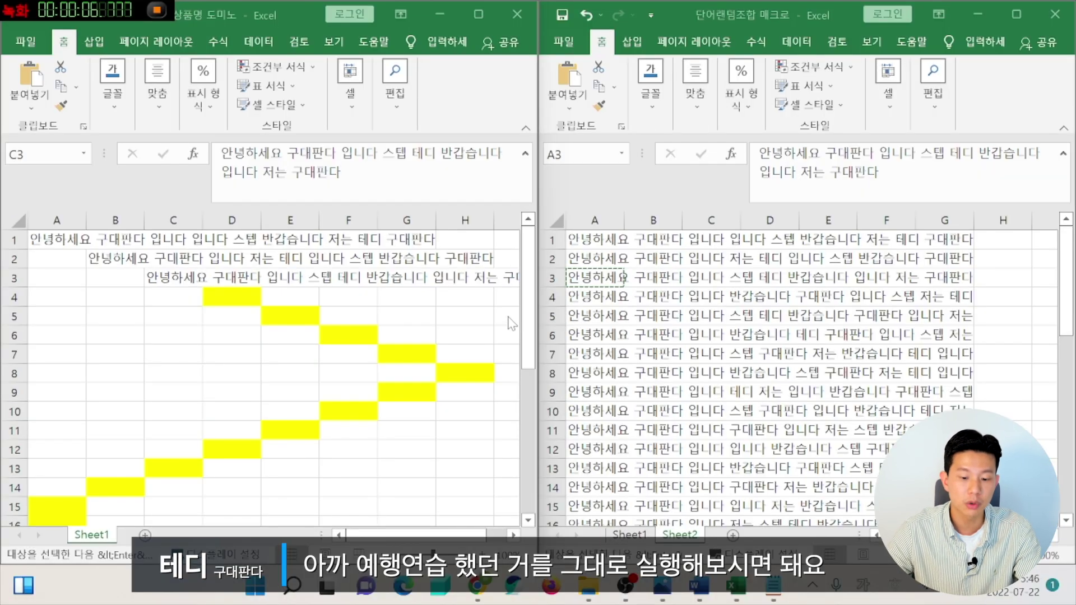
# Record copying A4 of 단어랜덤조합 매크로 and pasting it one row down and one column right in 상품명 도미노, at D4, and stop recording
pyautogui.click(778, 12)
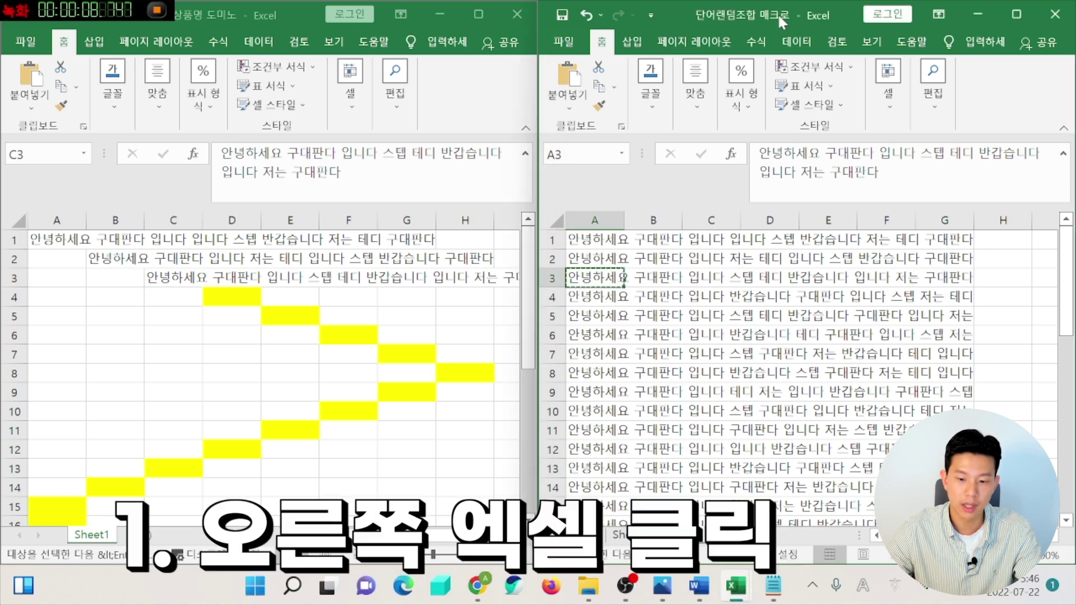
pyautogui.press('Down')
pyautogui.hotkey('ctrl', 'c')
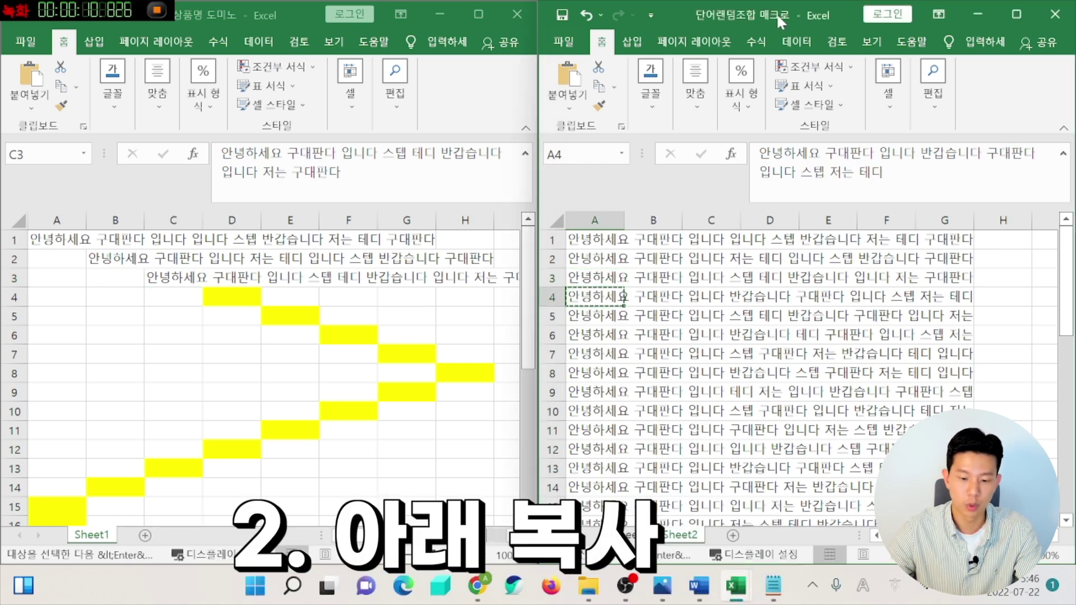
pyautogui.click(250, 8)
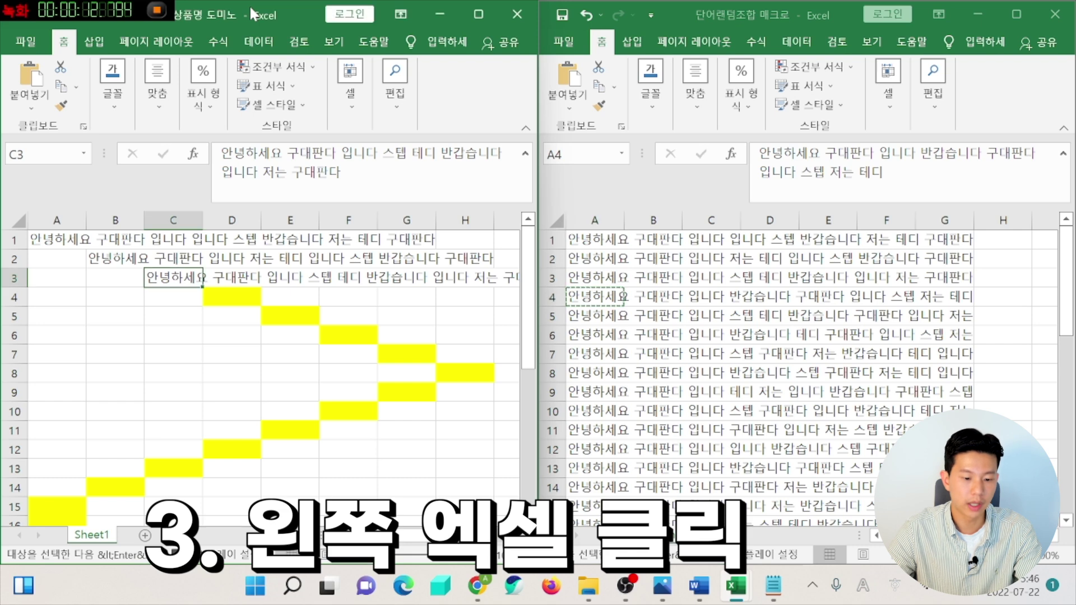
pyautogui.press('Down')
pyautogui.press('Right')
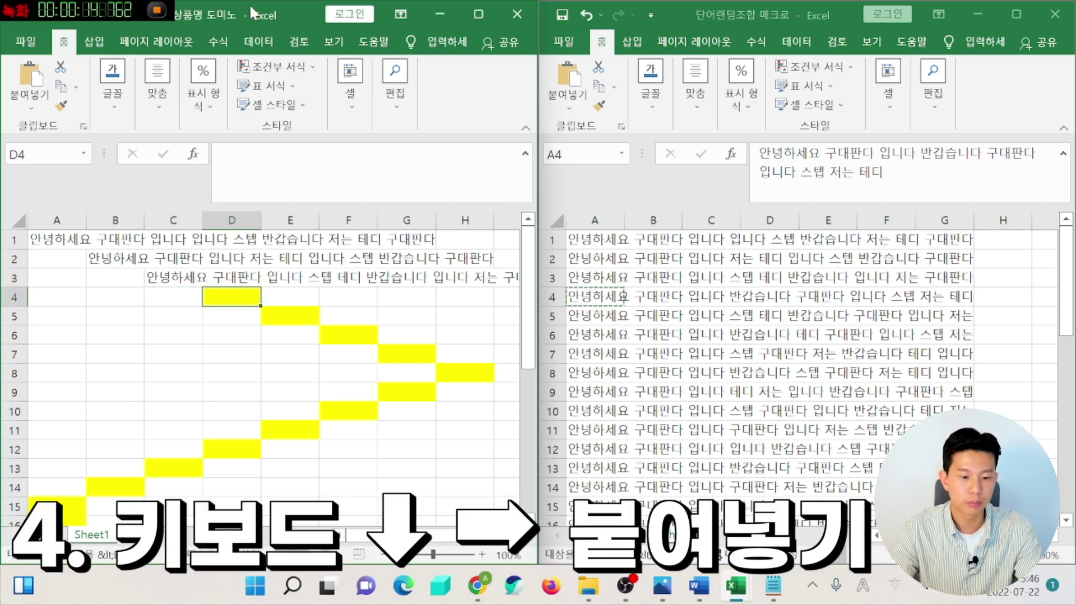
pyautogui.hotkey('ctrl', 'v')
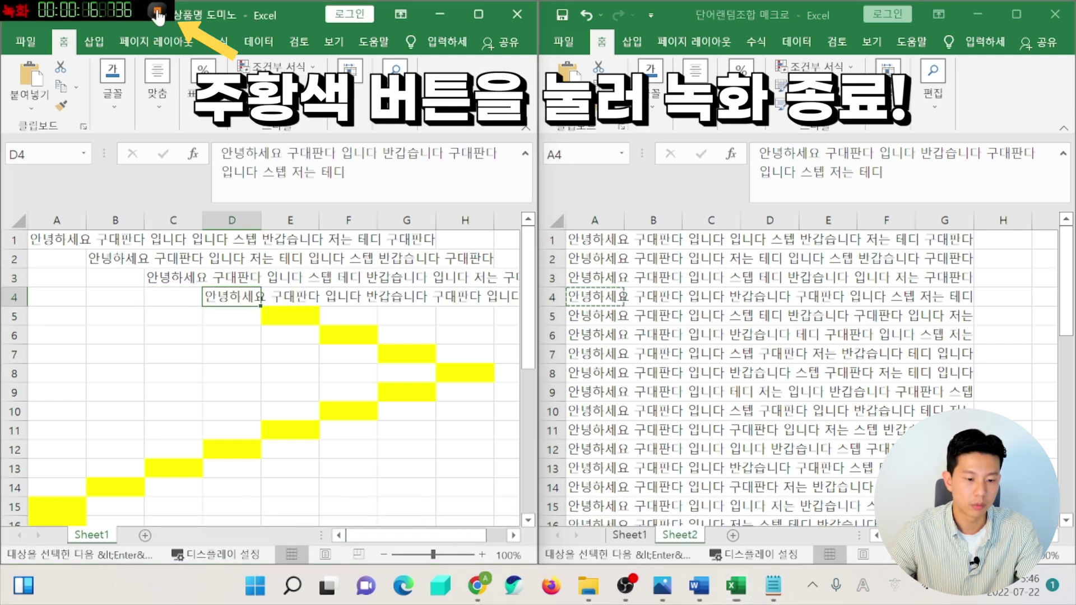
pyautogui.click(157, 10)
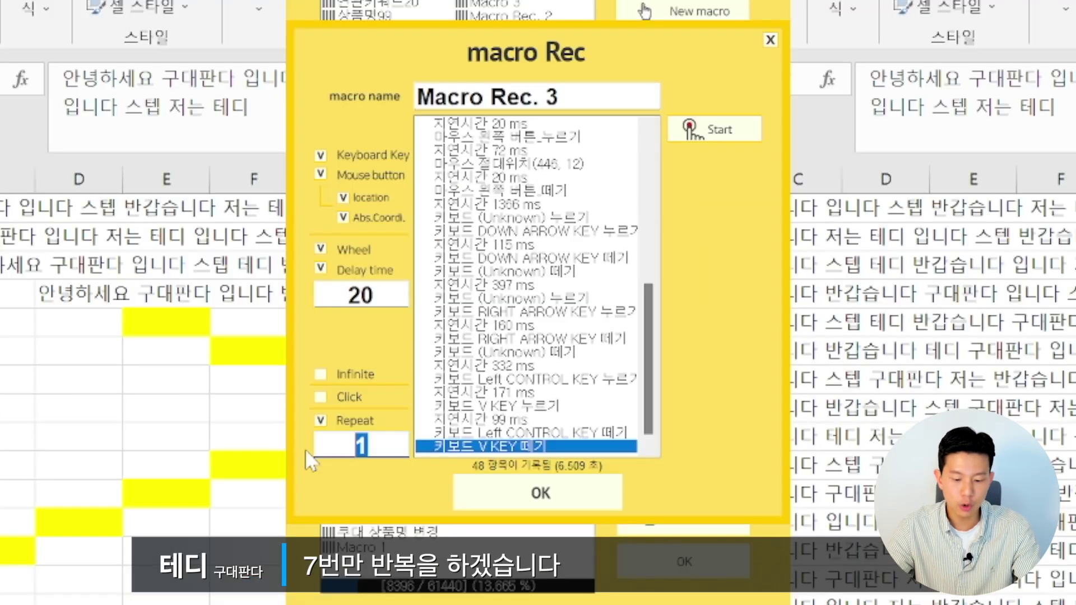
# Set Macro Rec. 3 to repeat 7 times, save it and apply it to the keypad's macro list
pyautogui.doubleClick(392, 401)
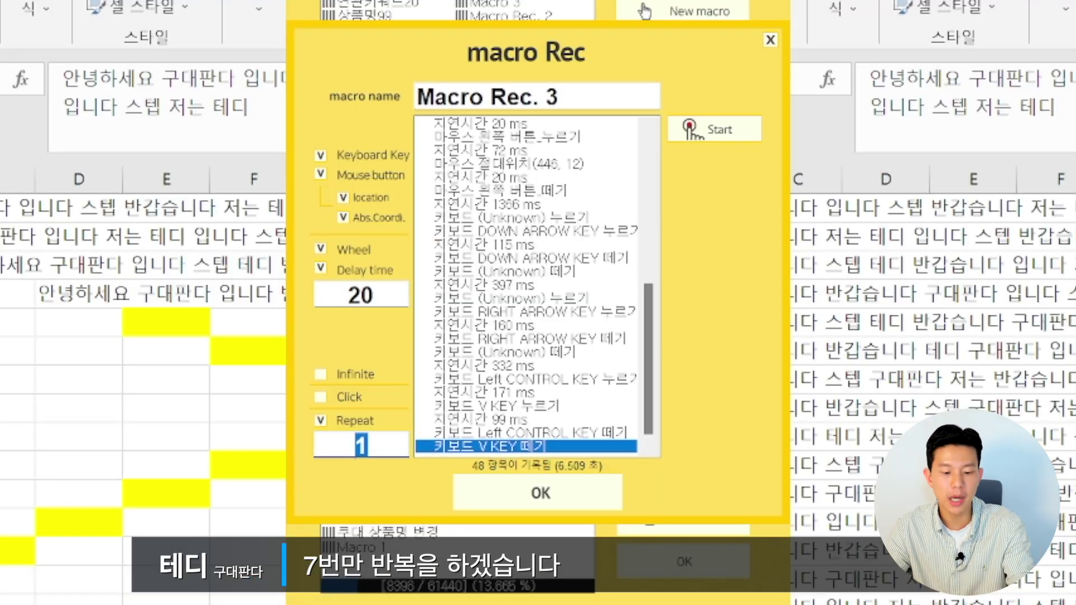
pyautogui.write('7')
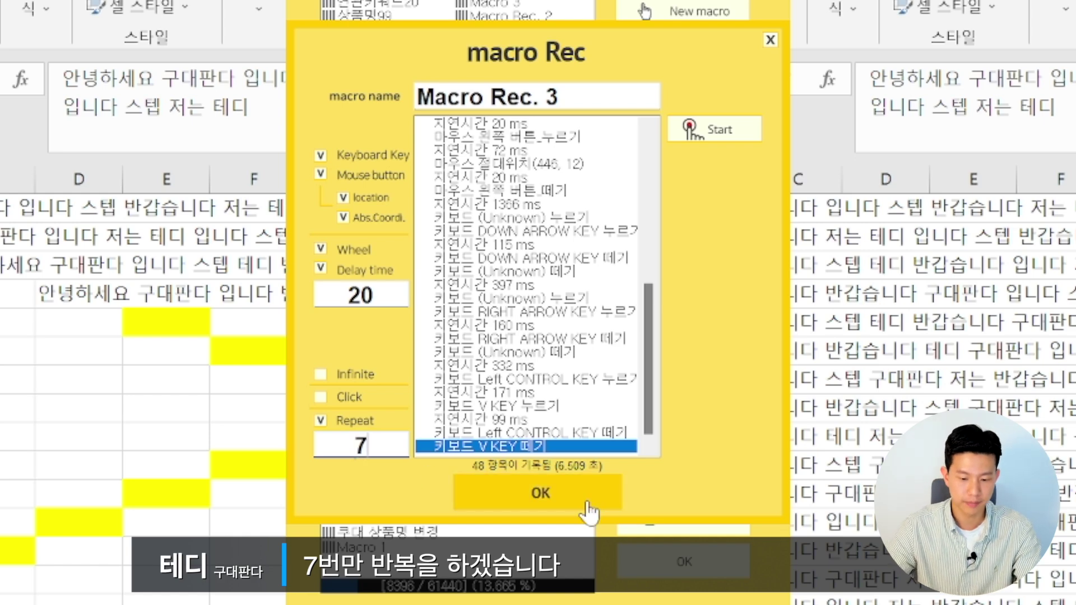
pyautogui.click(589, 511)
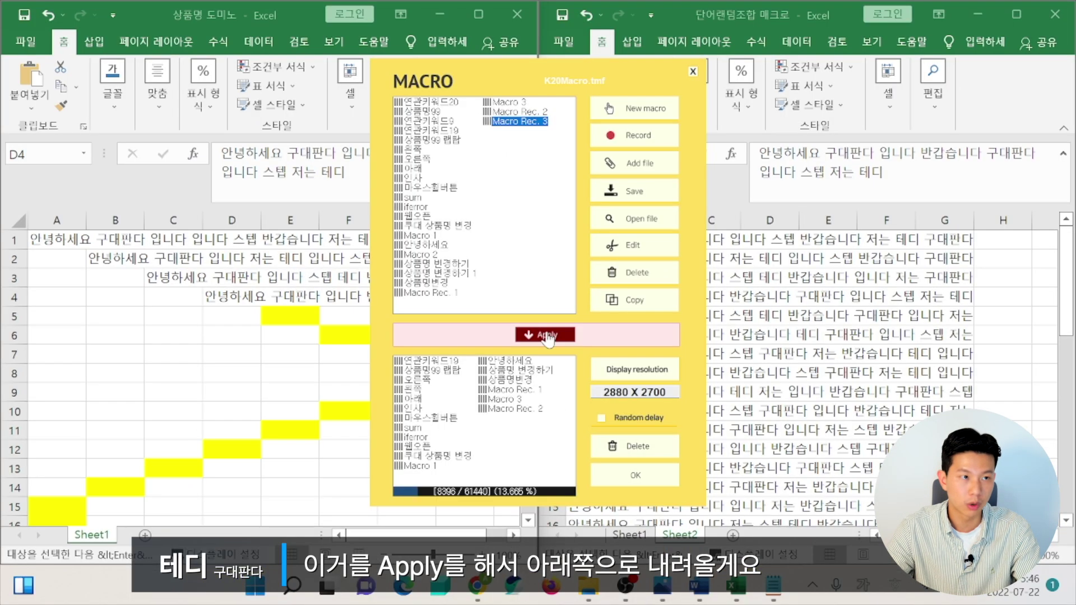
pyautogui.click(546, 337)
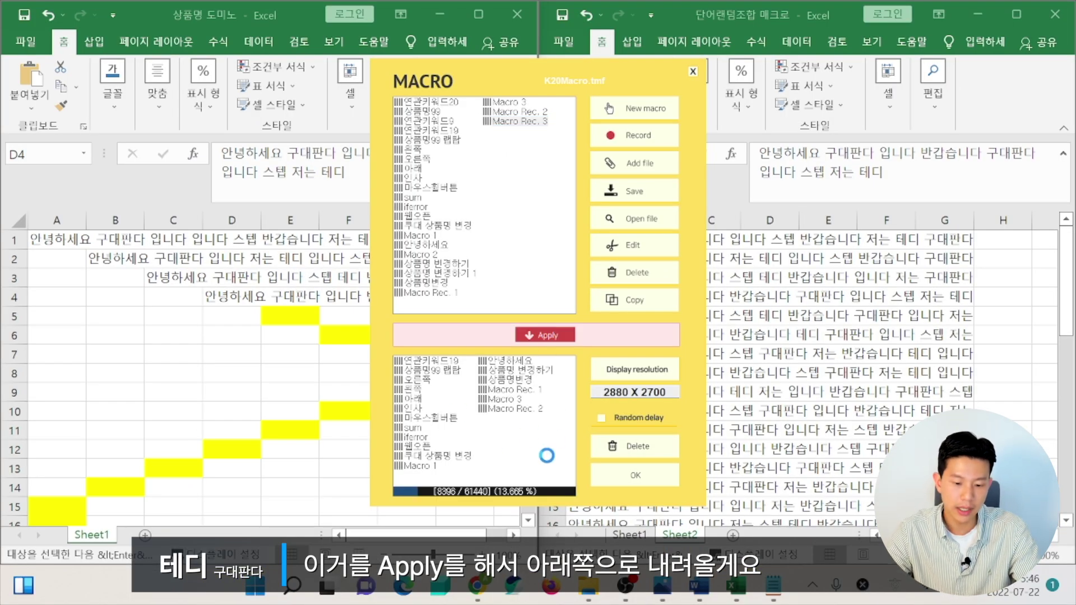
pyautogui.click(612, 481)
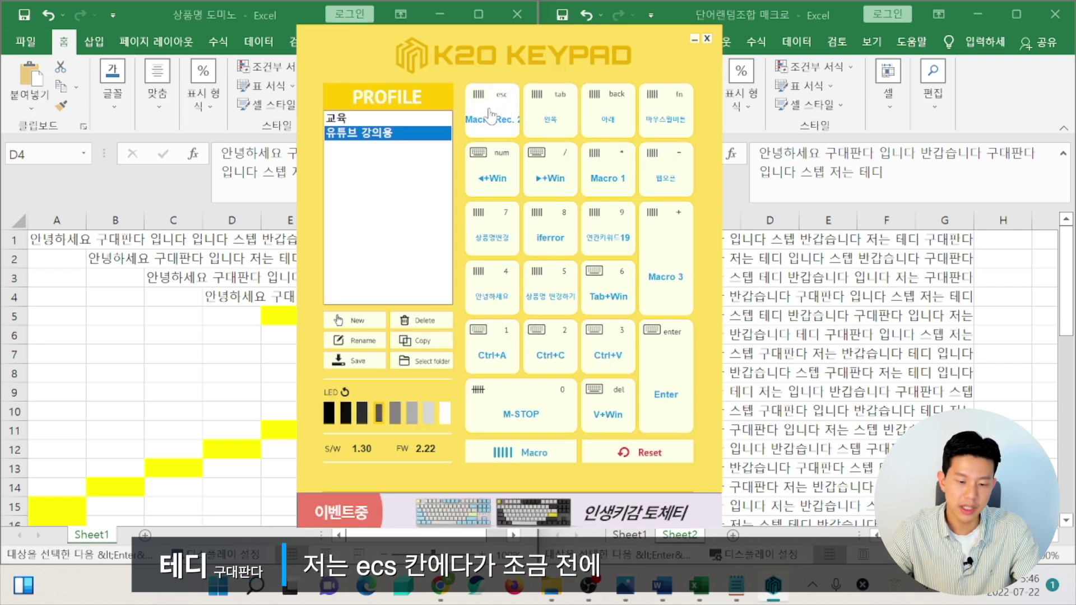
# Assign Macro Rec. 3 to the keypad's esc key and switch back to the 단어랜덤조합 매크로 workbook in Excel
pyautogui.rightClick(490, 124)
pyautogui.moveTo(533, 276)
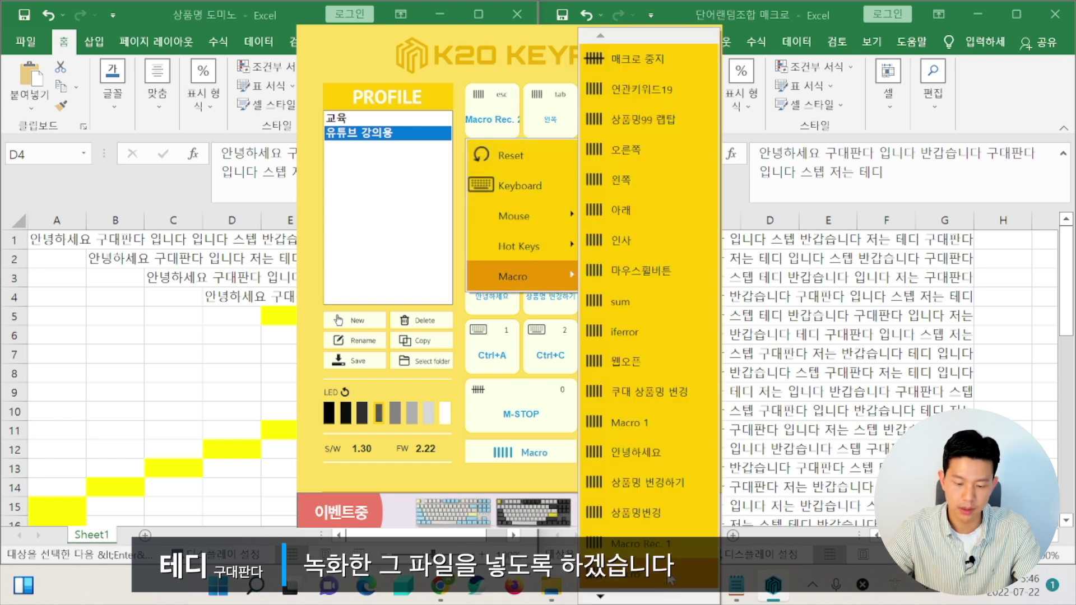
pyautogui.scroll(-1, 635, 600)
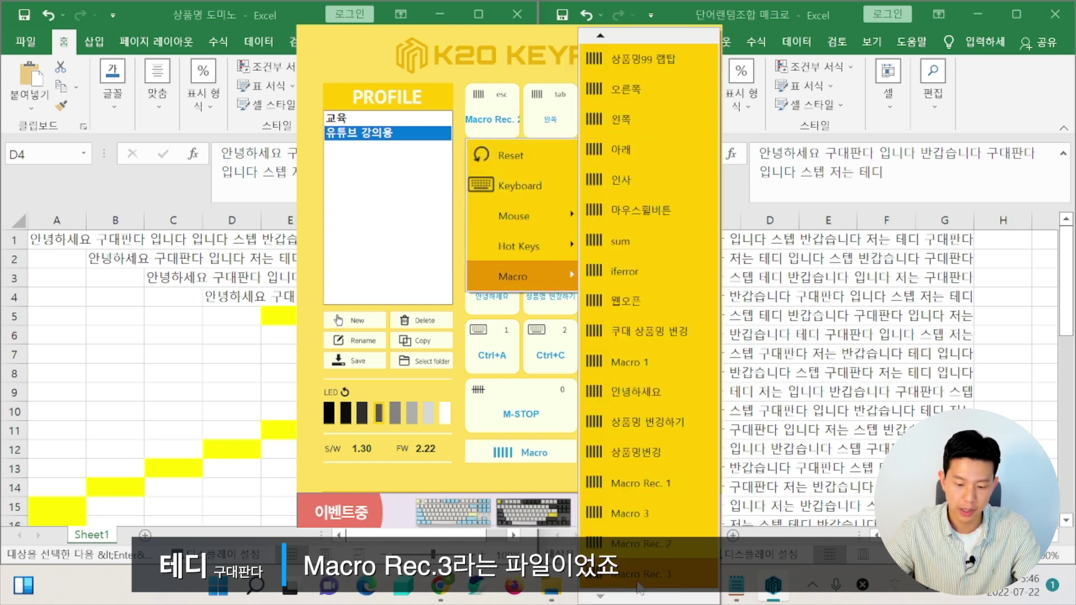
pyautogui.click(642, 583)
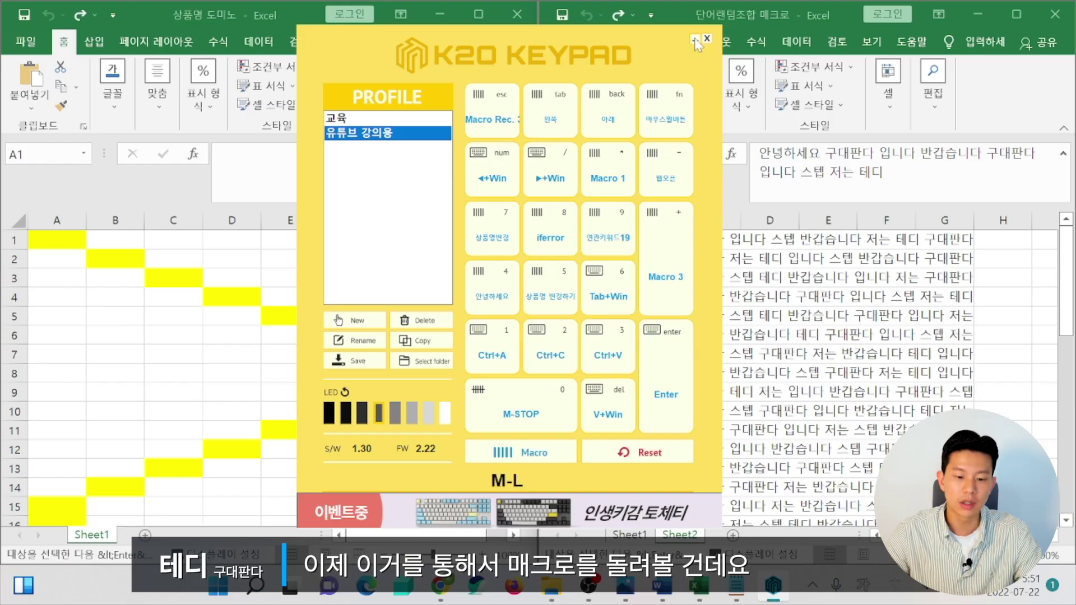
pyautogui.click(819, 29)
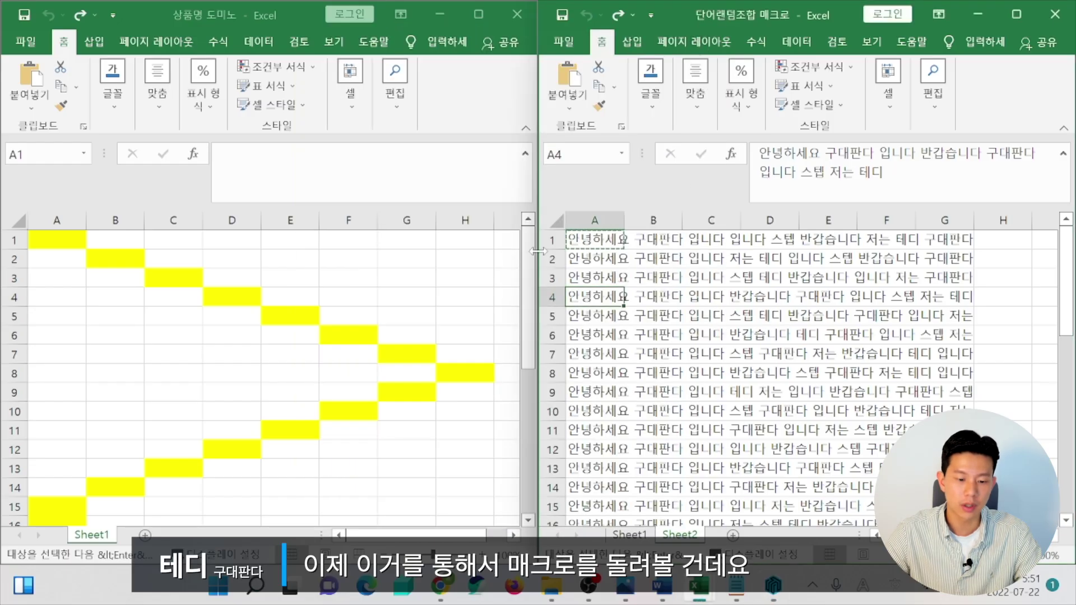
# Copy the product name in A1 of 단어랜덤조합 매크로 and paste it into A1 of 상품명 도미노
pyautogui.click(686, 308)
pyautogui.click(614, 243)
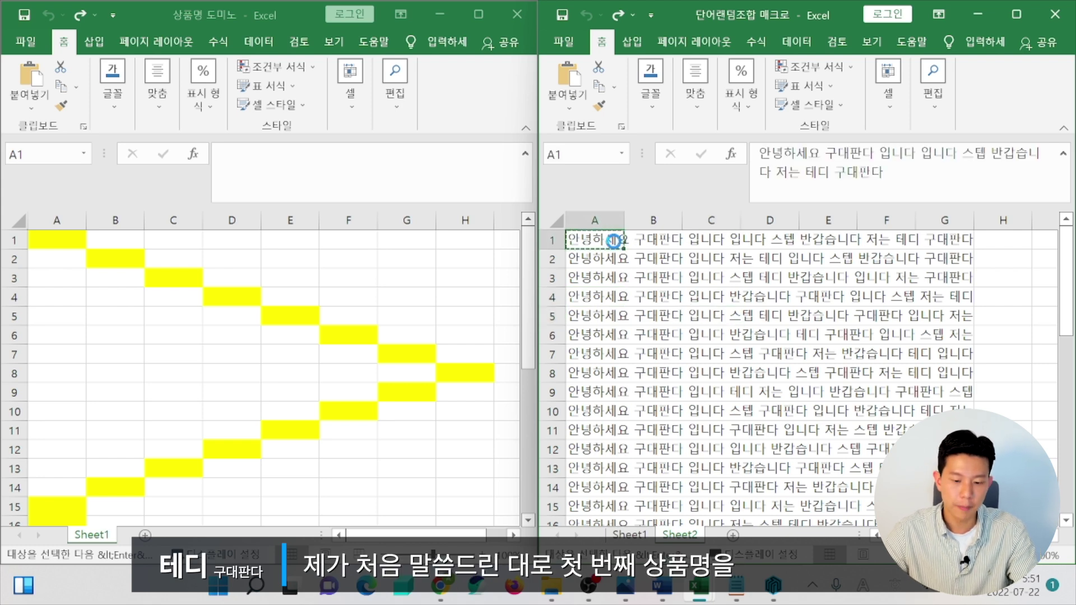
pyautogui.click(53, 238)
pyautogui.write('안녕하세요 구대판다 입니다 입니다 스텝 반갑습니다 저는 테디 구대판다')
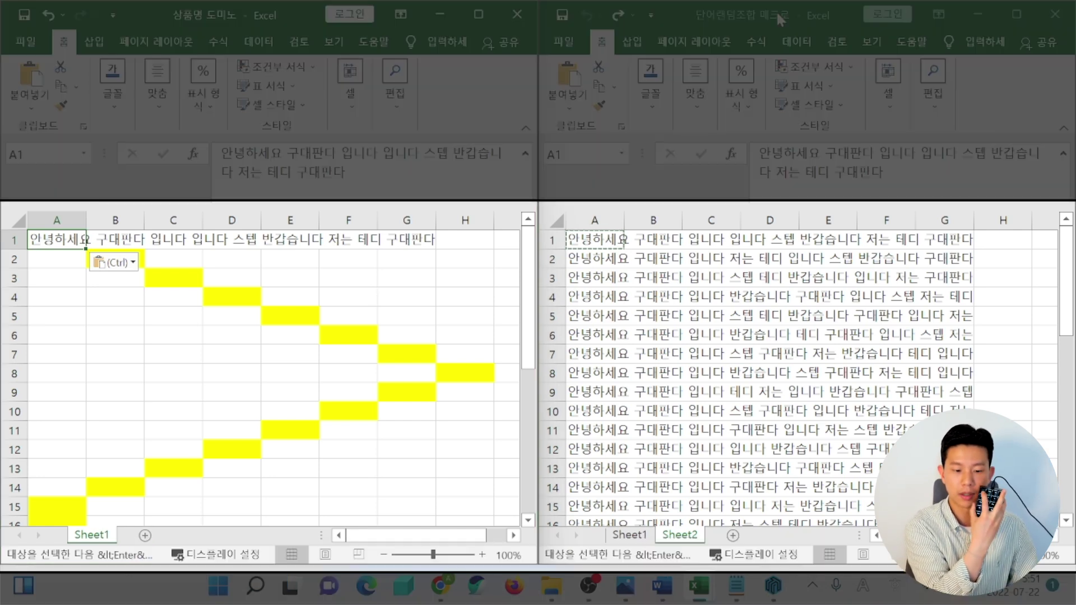
# Copy A2 of 단어랜덤조합 매크로 and paste it one row down and one column right in 상품명 도미노, at B2
pyautogui.click(781, 20)
pyautogui.press('Down')
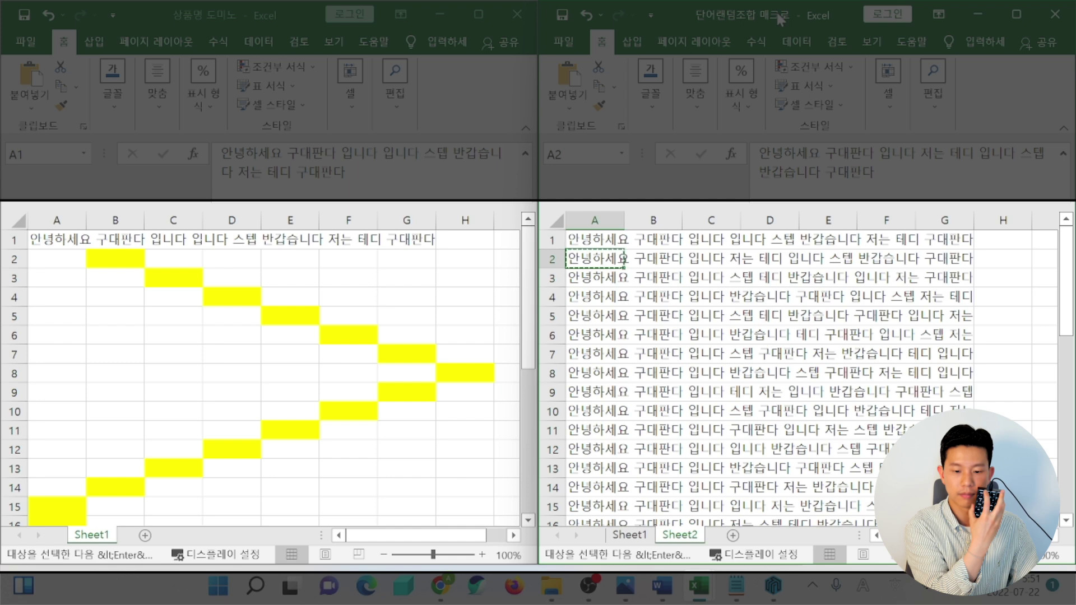
pyautogui.click(275, 16)
pyautogui.press('Down')
pyautogui.press('Right')
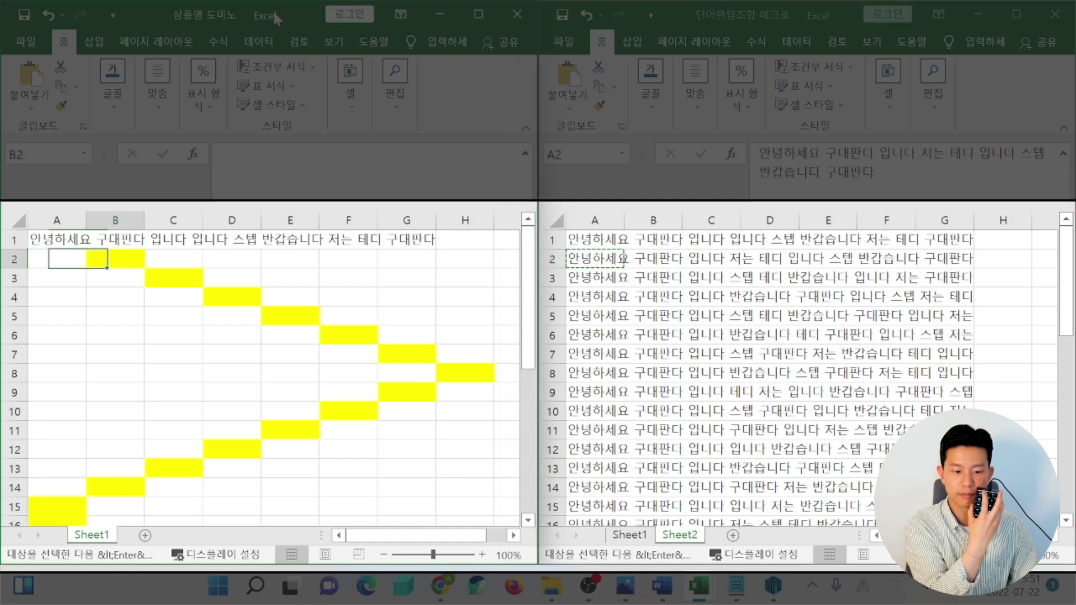
pyautogui.write('안녕하세요 구대판다 입니다 저는 테디 입니다 스텝 반갑습니다 구대판다')
# Copy A3 of 단어랜덤조합 매크로 and paste it diagonally below the previous entry in 상품명 도미노, at C3
pyautogui.click(781, 20)
pyautogui.press('Down')
pyautogui.hotkey('ctrl', 'c')
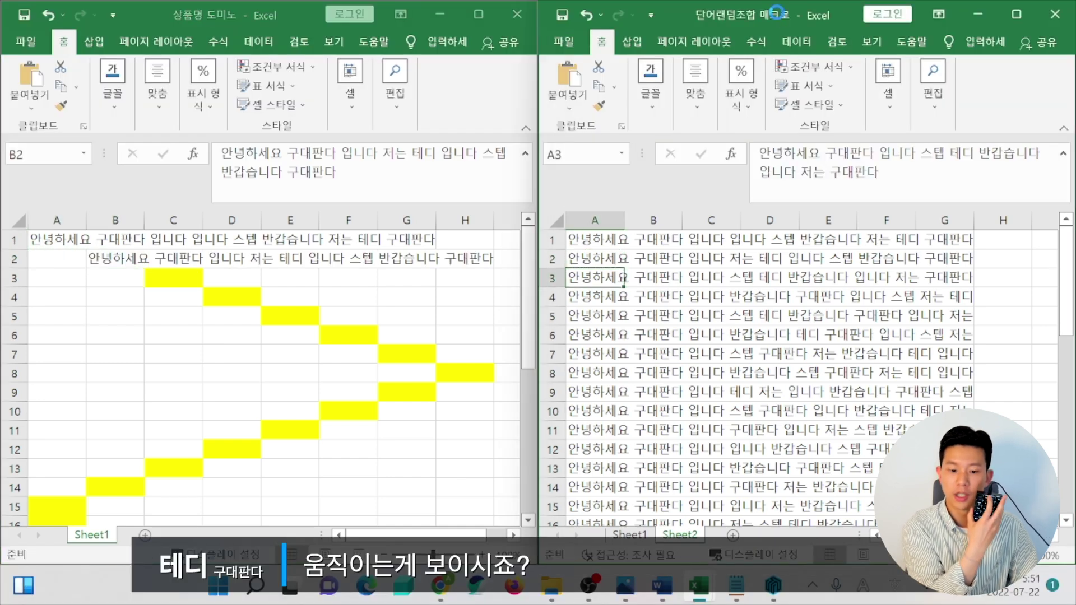
pyautogui.click(275, 16)
pyautogui.press('Down')
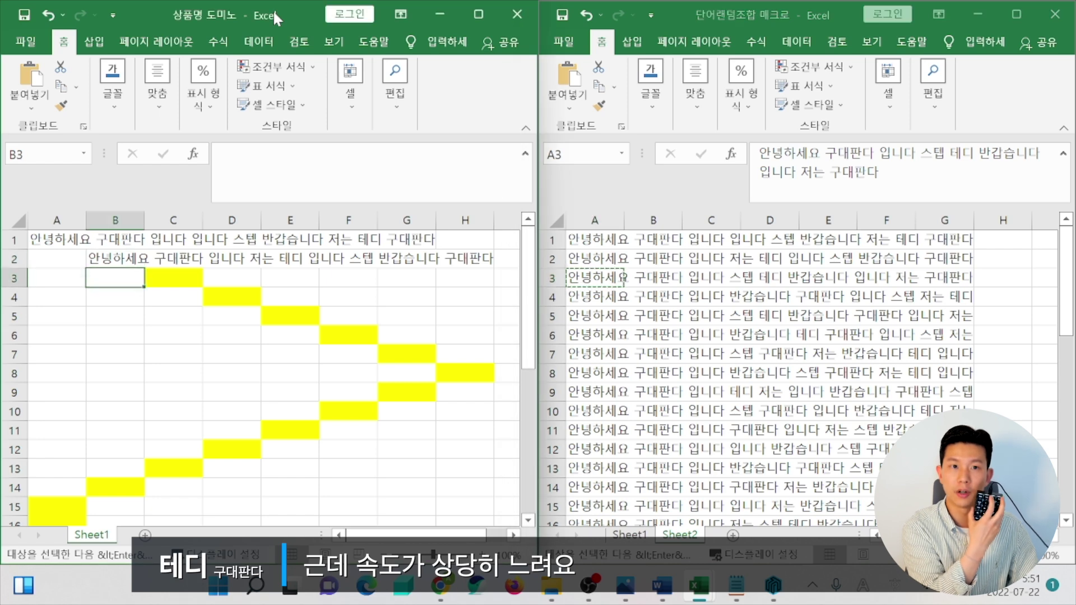
pyautogui.press('Right')
pyautogui.hotkey('ctrl', 'v')
# Copy A4 of 단어랜덤조합 매크로 and paste it into the highlighted cell D4 of 상품명 도미노
pyautogui.click(779, 18)
pyautogui.press('Down')
pyautogui.hotkey('ctrl', 'c')
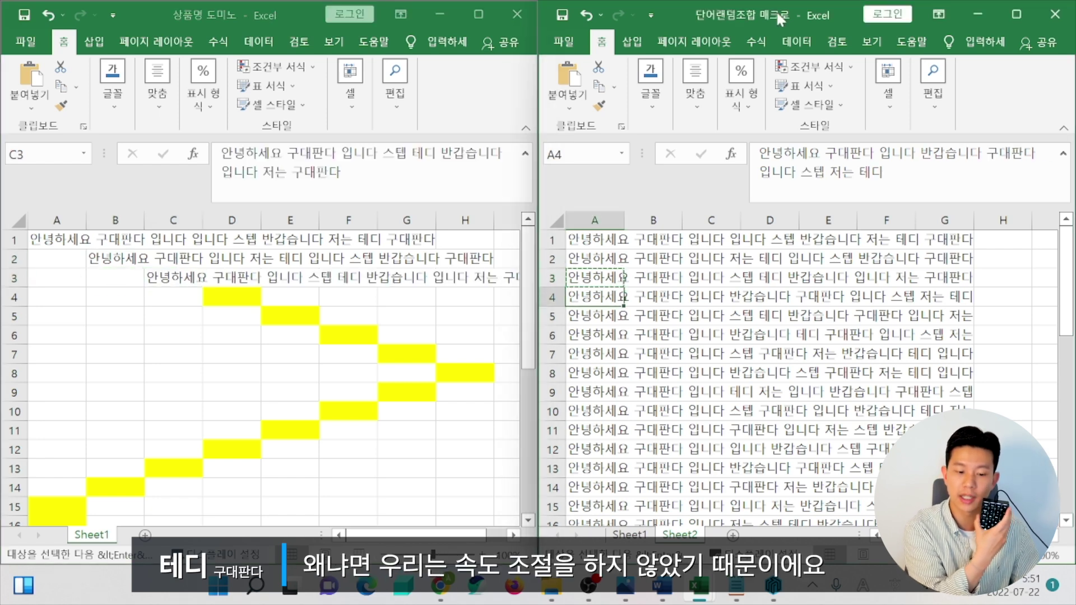
pyautogui.click(274, 14)
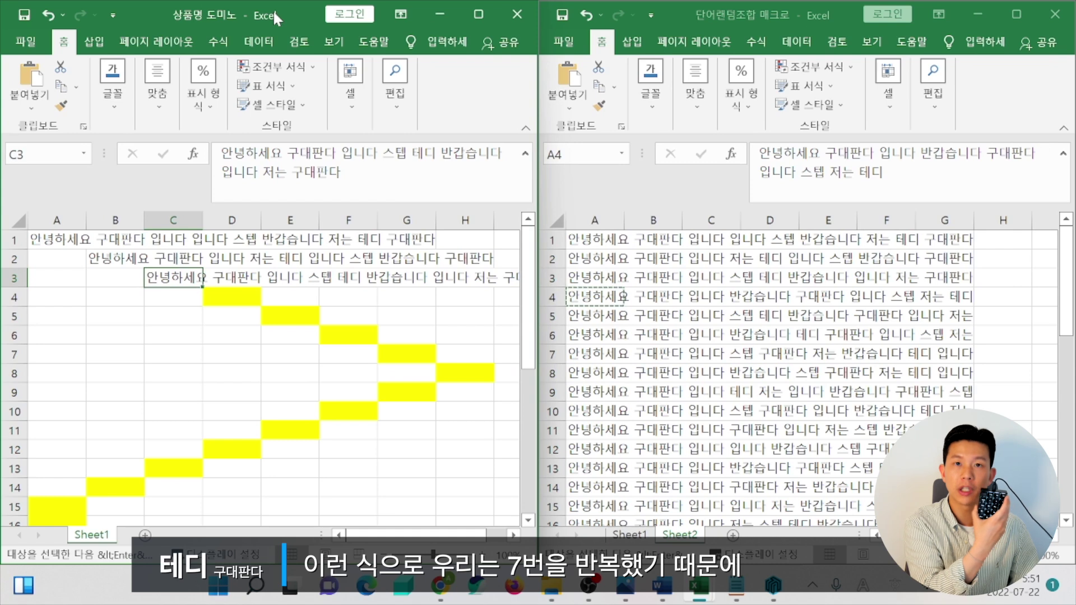
pyautogui.press('Down')
pyautogui.press('Right')
pyautogui.hotkey('ctrl', 'v')
# Copy A5 of 단어랜덤조합 매크로 and paste it into the highlighted cell E5 of 상품명 도미노
pyautogui.click(779, 18)
pyautogui.press('Down')
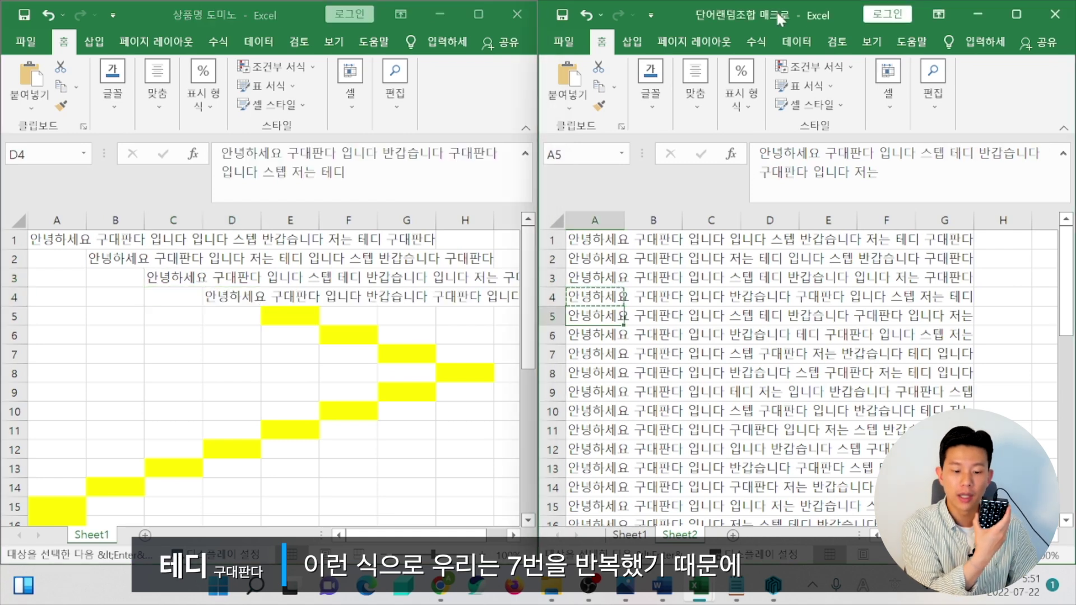
pyautogui.hotkey('ctrl', 'c')
pyautogui.click(274, 9)
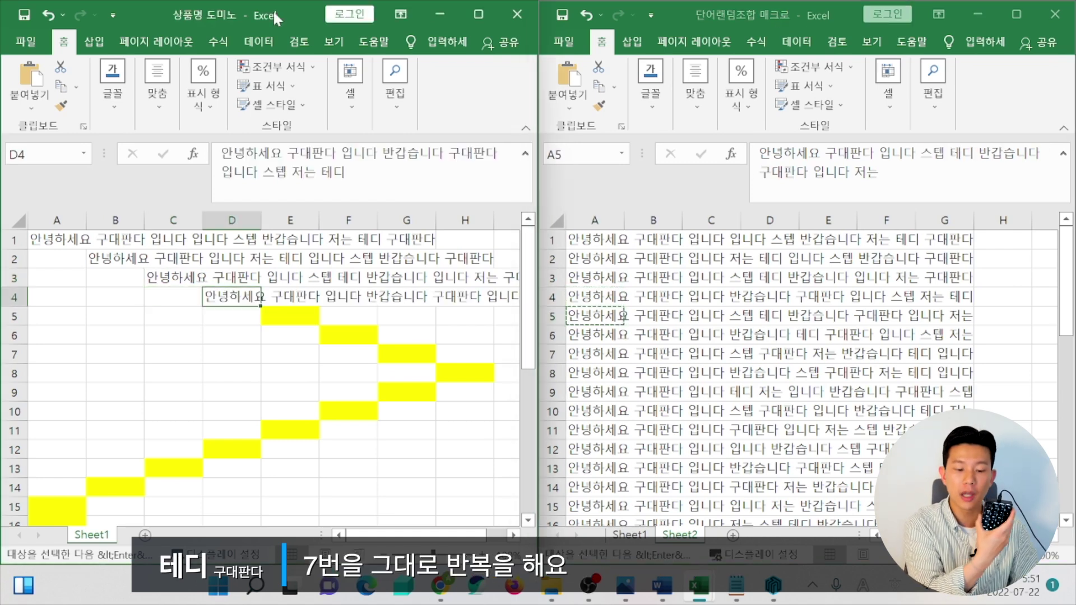
pyautogui.press('Down')
pyautogui.press('Right')
pyautogui.hotkey('ctrl', 'v')
# Copy A6 of 단어랜덤조합 매크로 and select the highlighted cell F6 in 상품명 도미노
pyautogui.press('Down')
pyautogui.press('Right')
pyautogui.click(779, 18)
pyautogui.press('Down')
pyautogui.hotkey('ctrl', 'c')
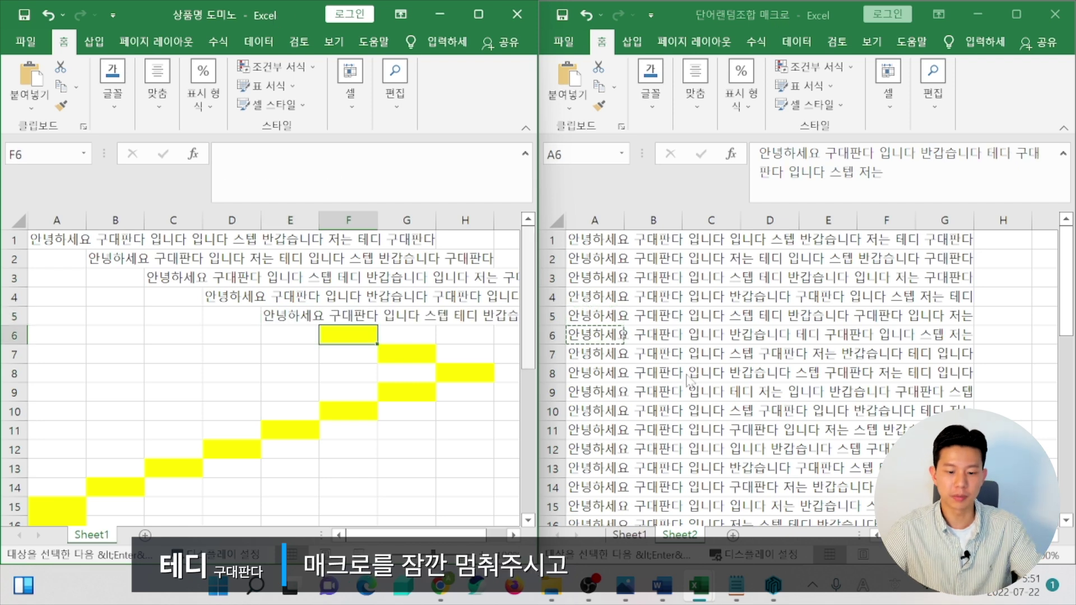
# Switch to the K20 Keypad software and open Macro Rec. 3 from the macro list for editing
pyautogui.moveTo(773, 586)
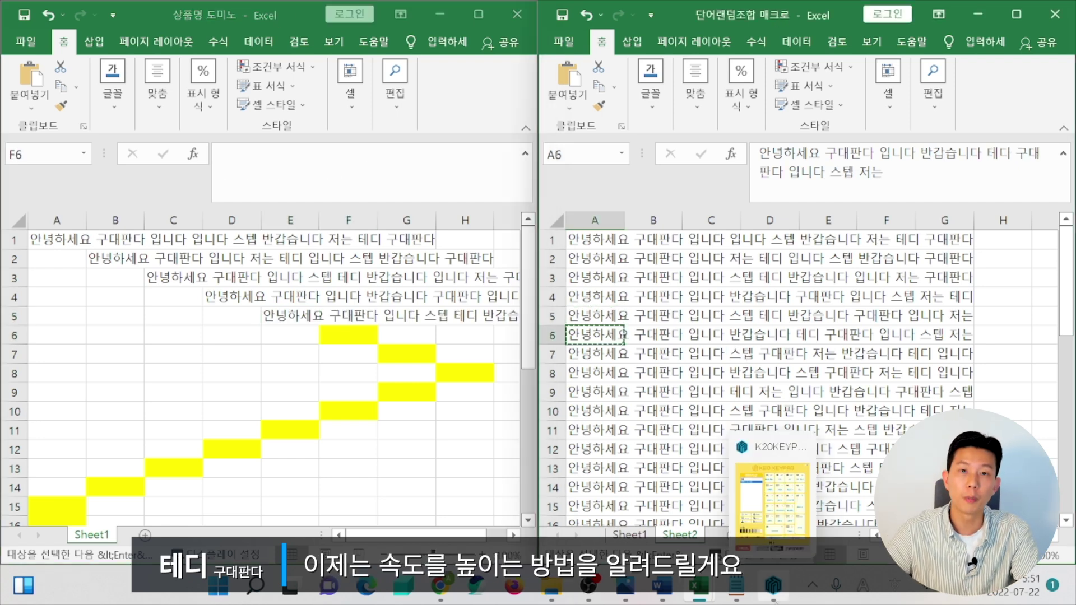
pyautogui.click(772, 499)
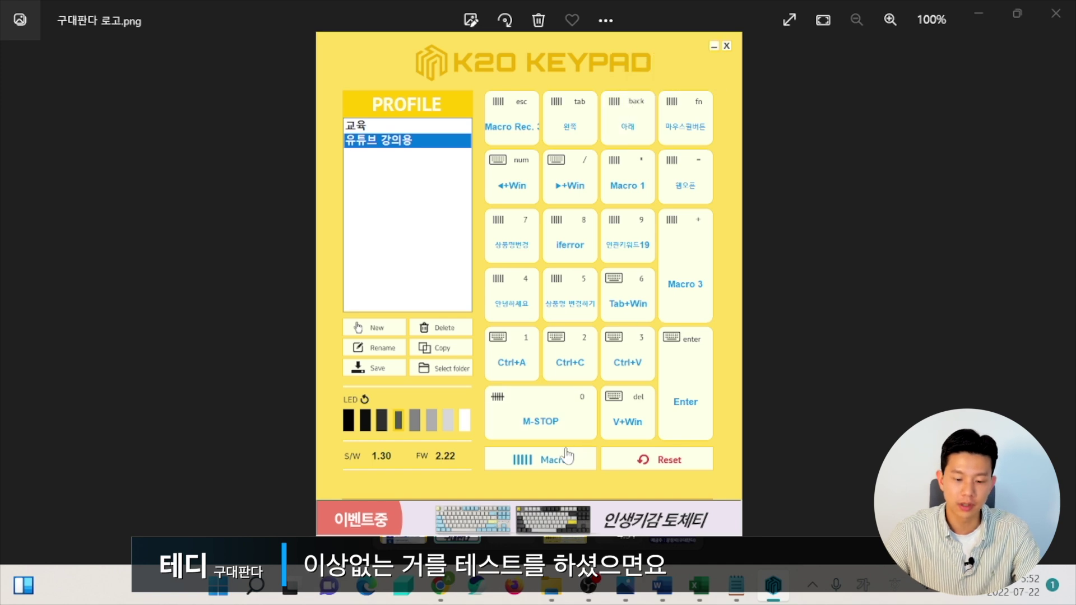
pyautogui.click(555, 461)
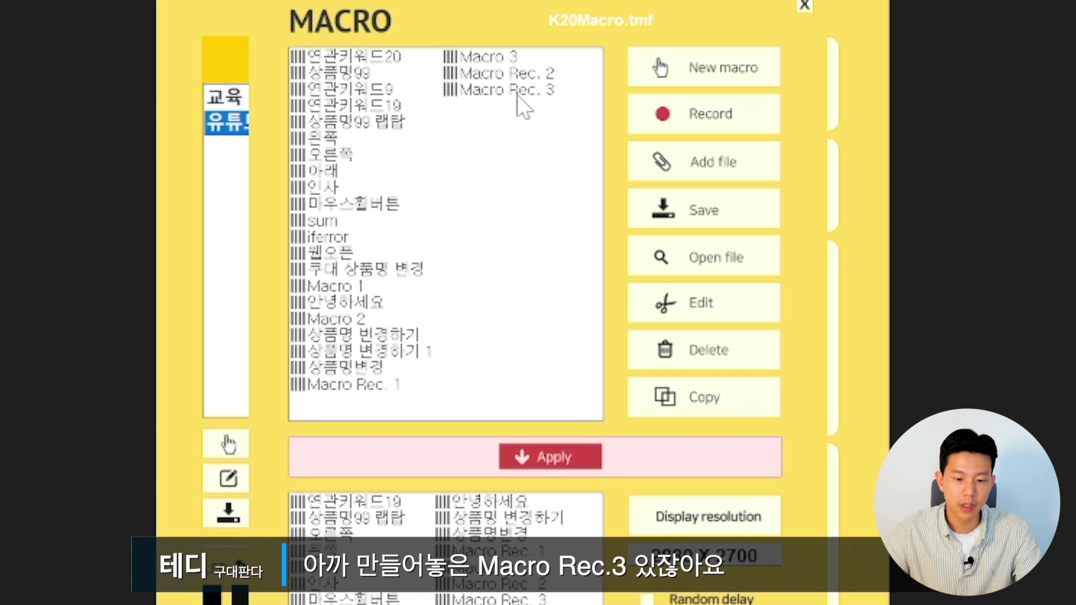
pyautogui.click(517, 93)
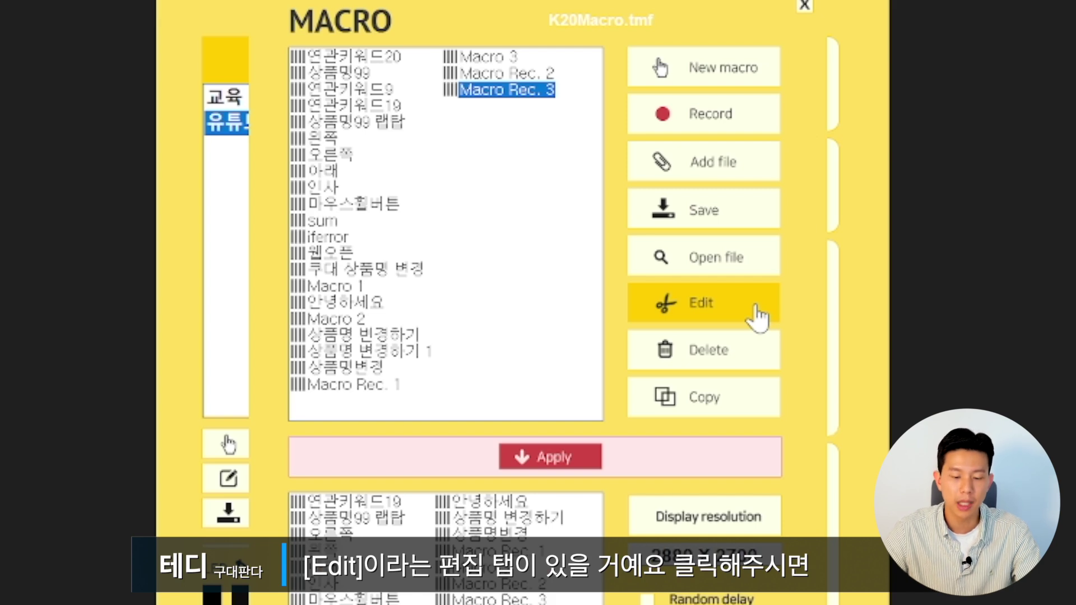
pyautogui.click(712, 302)
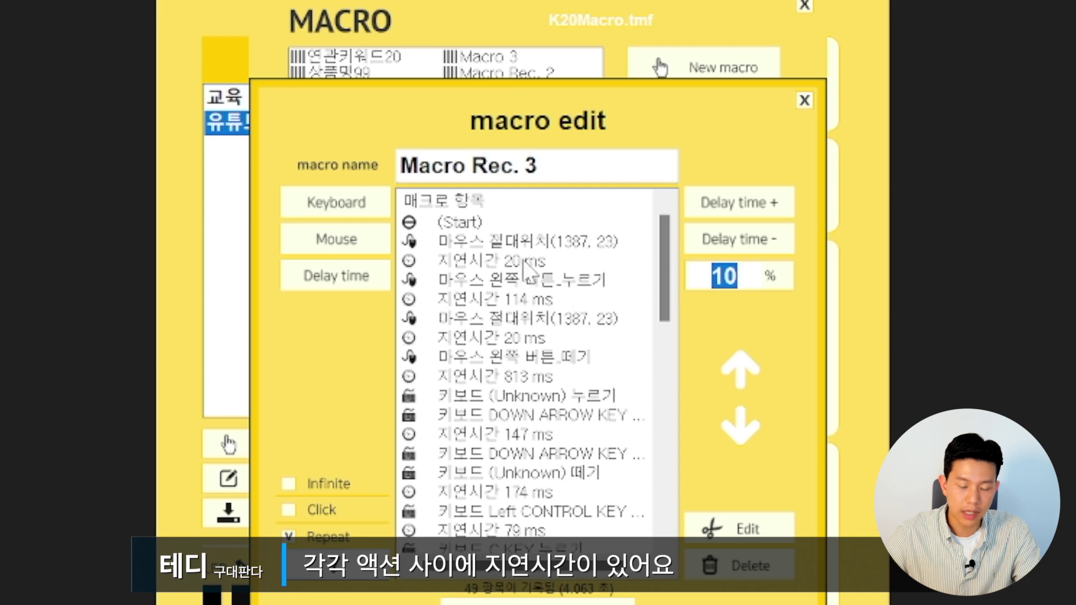
# Set the delays directly after the first left mouse button press and after its release to 100 ms
pyautogui.scroll(-10, 566, 303)
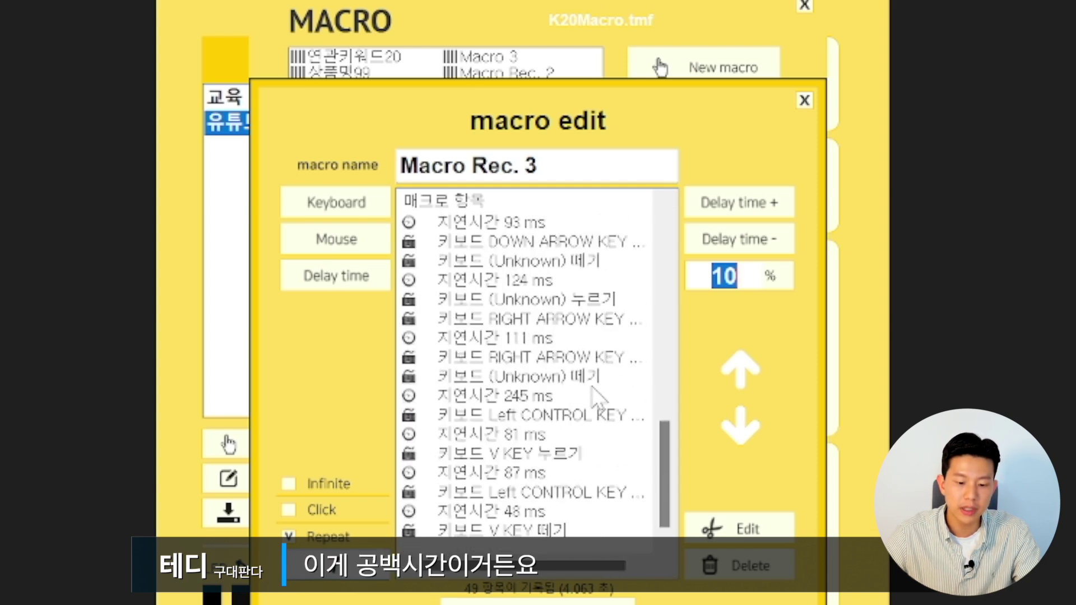
pyautogui.scroll(10, 576, 336)
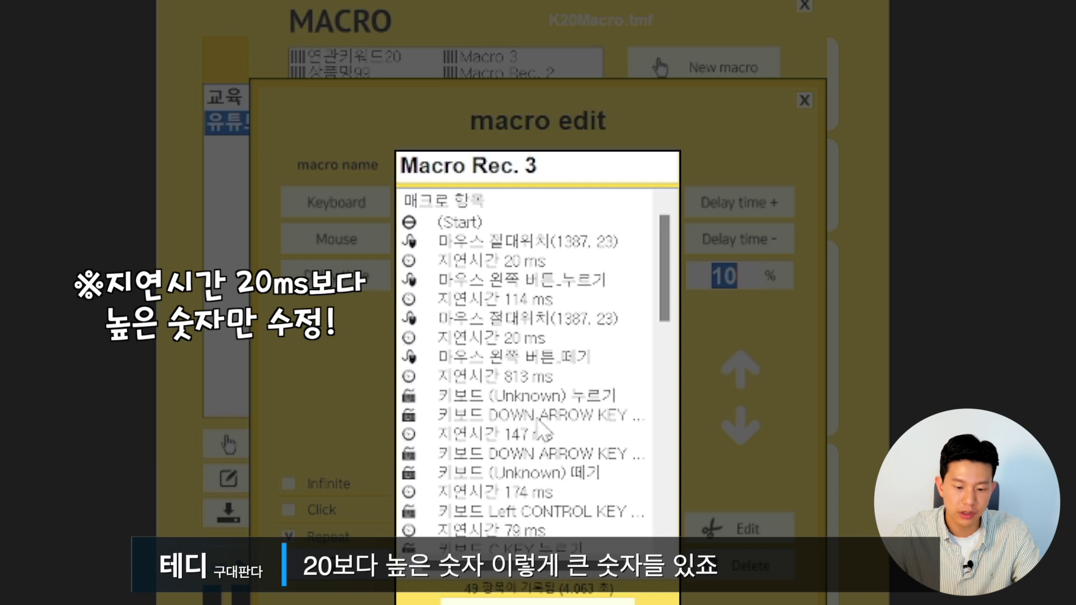
pyautogui.doubleClick(527, 303)
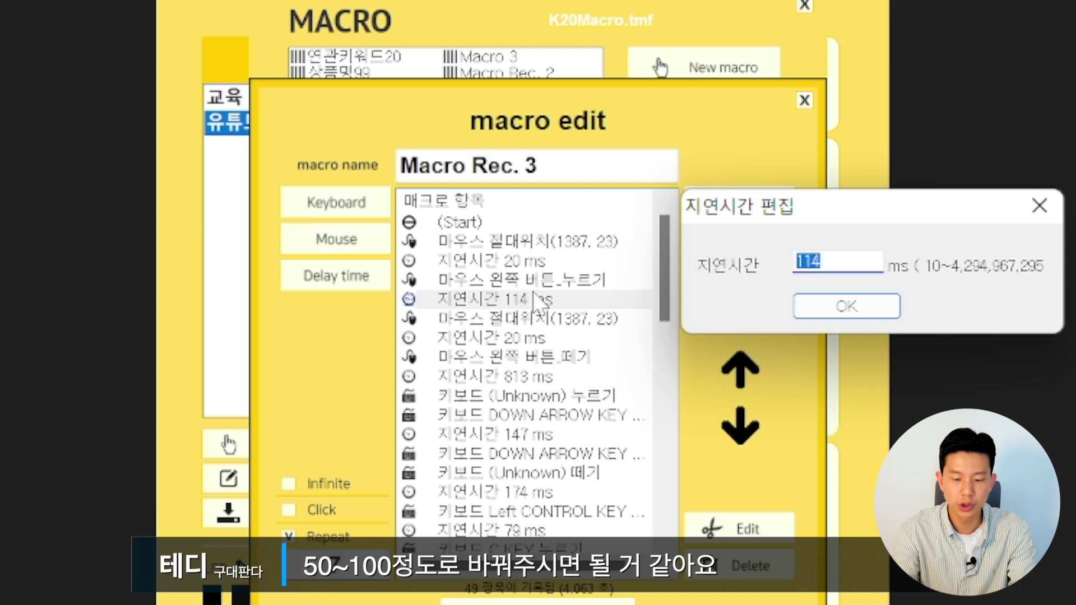
pyautogui.write('10')
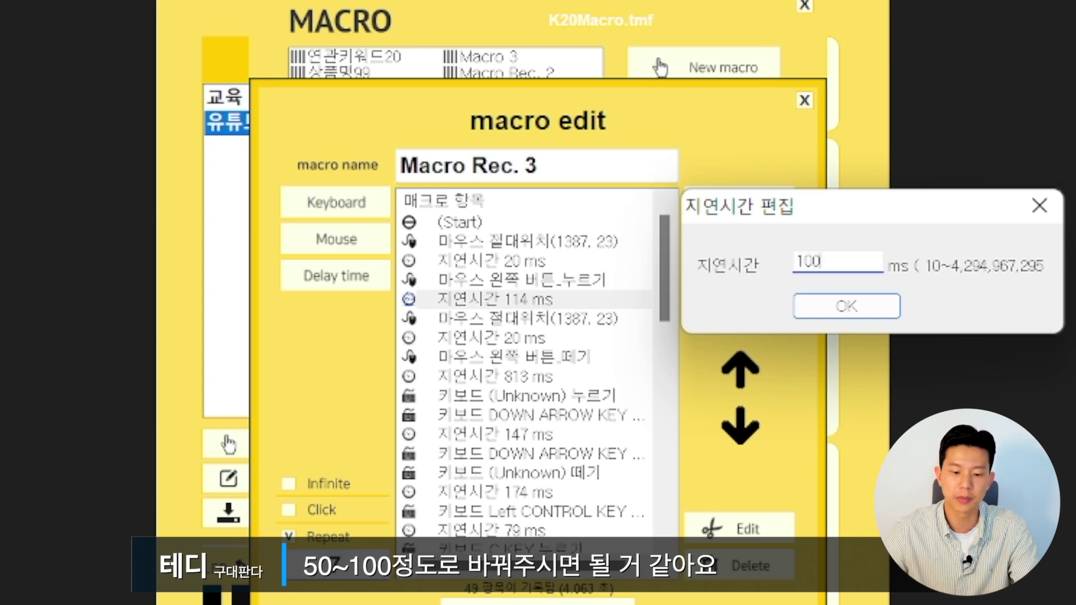
pyautogui.write('0')
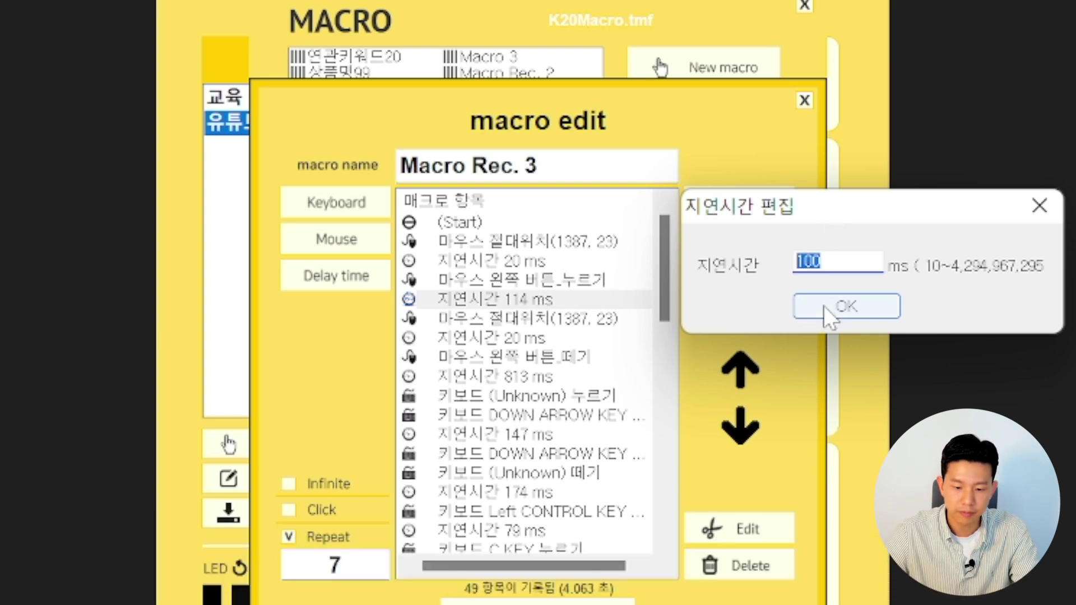
pyautogui.click(830, 307)
pyautogui.doubleClick(513, 380)
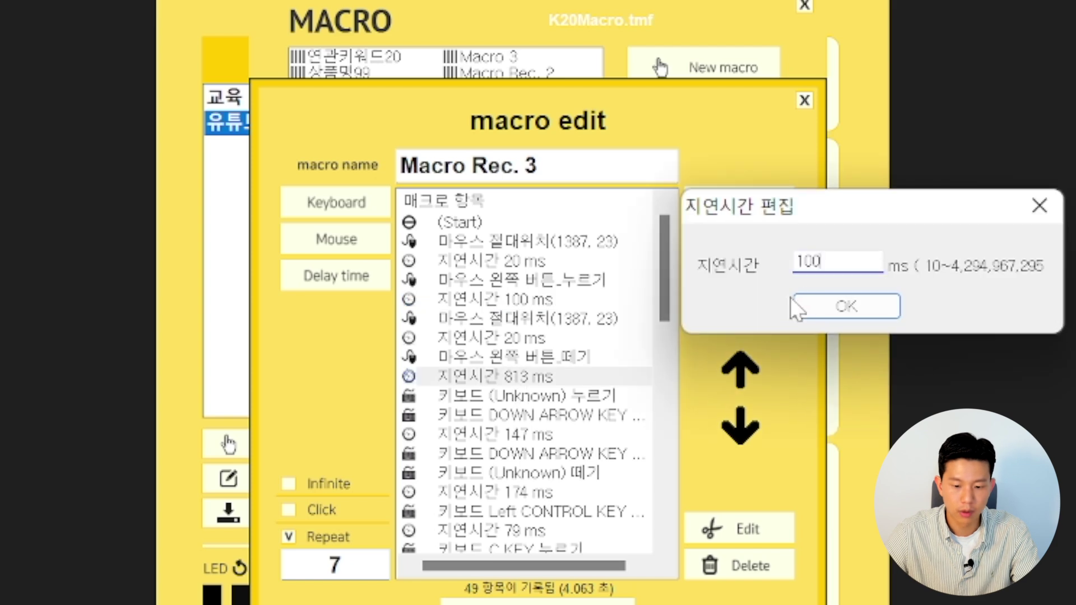
pyautogui.click(827, 306)
# Set the delay during the first DOWN ARROW press and the delay before the first Left CONTROL press to 100 ms
pyautogui.doubleClick(521, 435)
pyautogui.write('100')
pyautogui.click(824, 306)
pyautogui.scroll(-2, 560, 458)
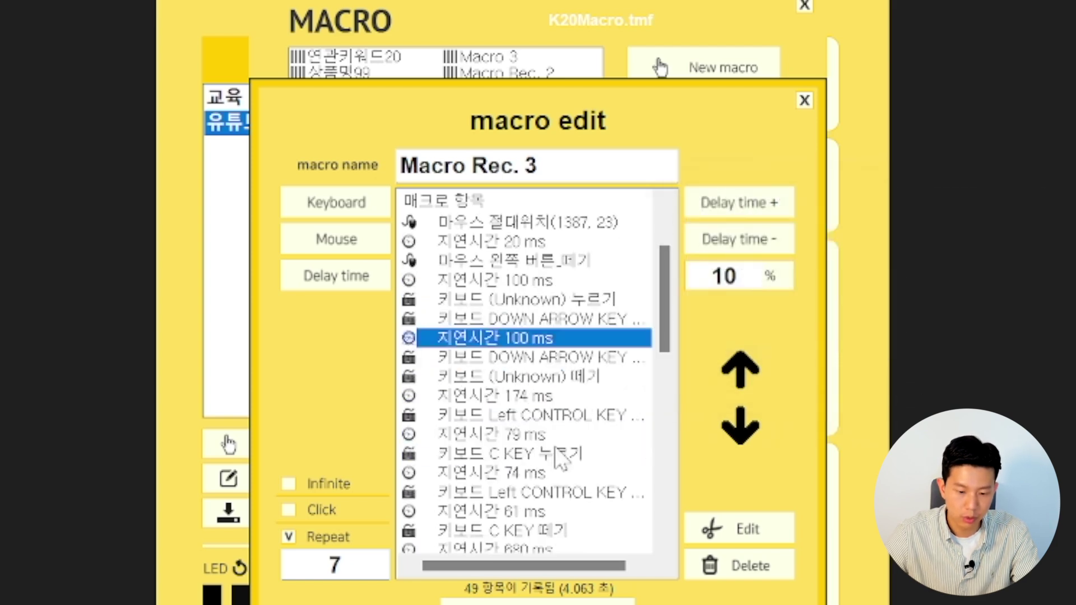
pyautogui.doubleClick(542, 397)
pyautogui.write('100')
pyautogui.click(846, 308)
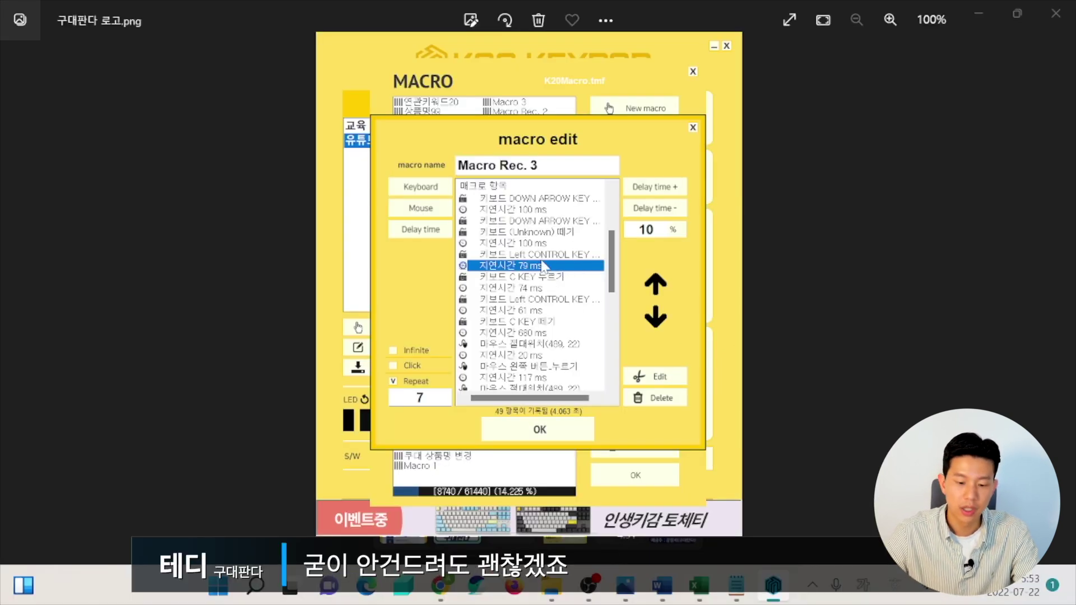
# Save the edited delays of Macro Rec. 3, overwriting the existing macro of the same name
pyautogui.scroll(-4, 543, 265)
pyautogui.click(551, 432)
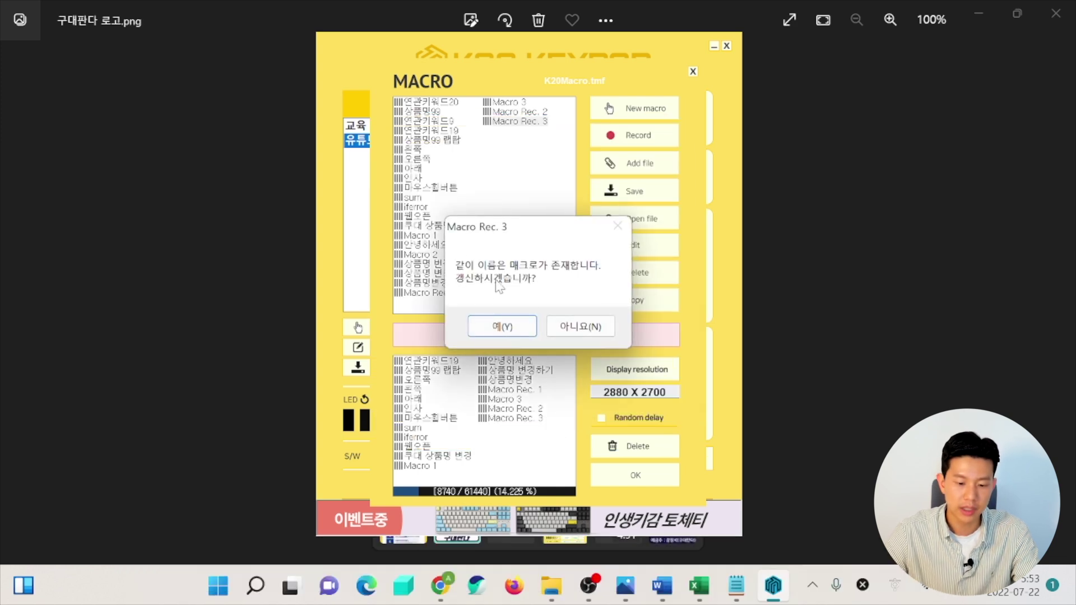
pyautogui.click(502, 326)
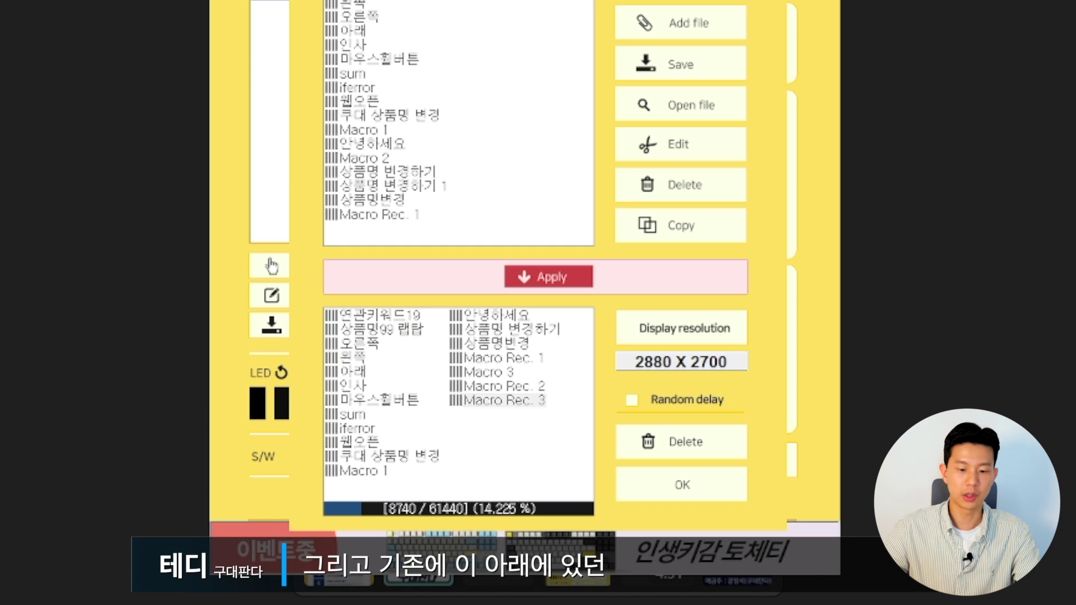
# Delete the old Macro Rec. 3 from the keypad's applied macro list
pyautogui.click(522, 399)
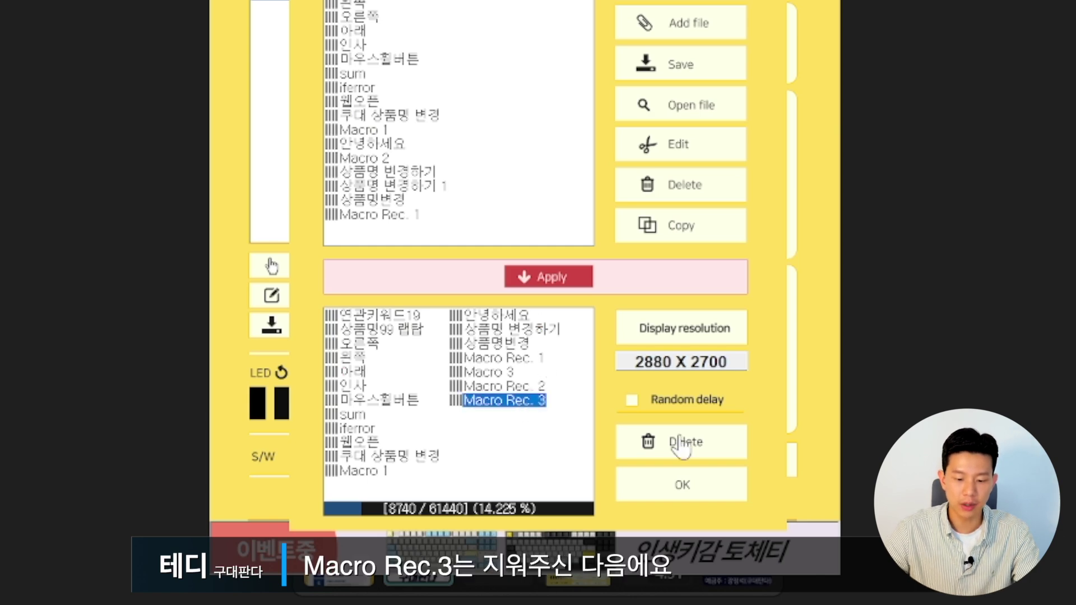
pyautogui.click(685, 444)
pyautogui.click(491, 262)
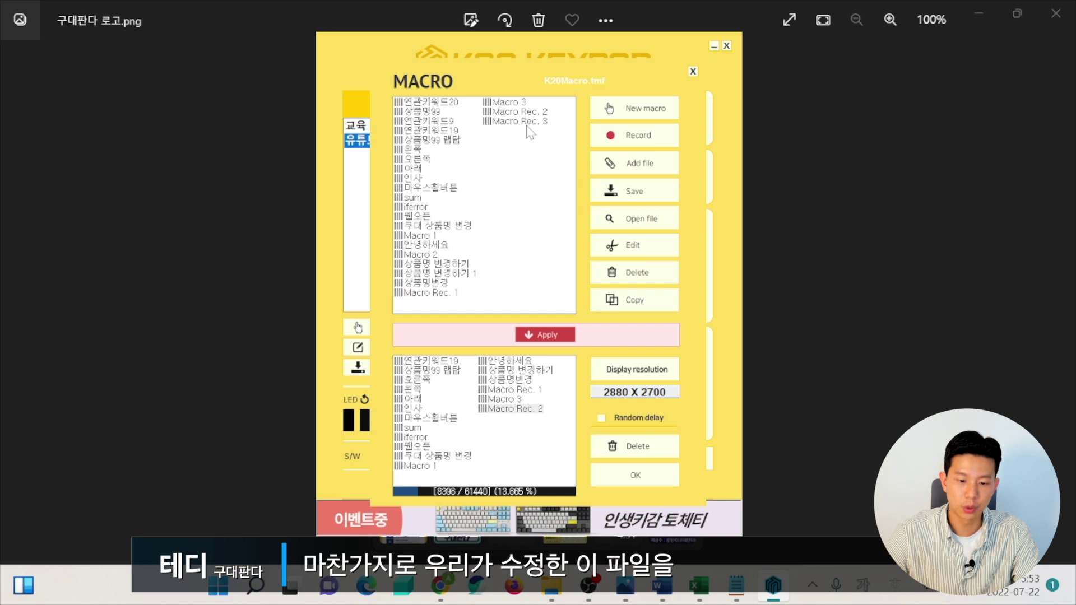
# Apply the edited Macro Rec. 3 to the keypad's macro list and close the macro settings
pyautogui.click(522, 121)
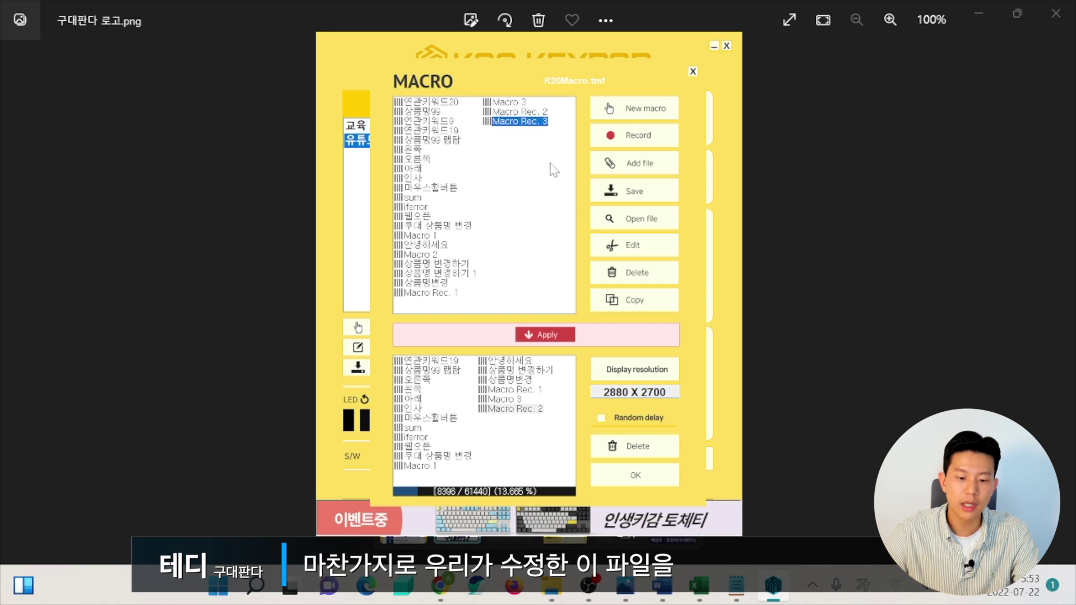
pyautogui.click(562, 336)
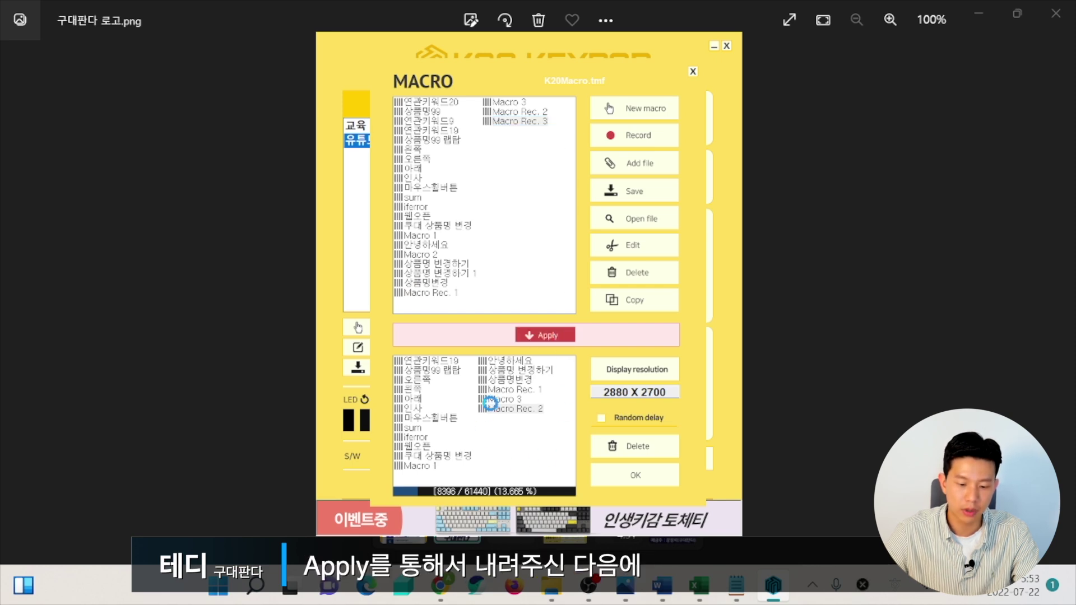
pyautogui.click(632, 478)
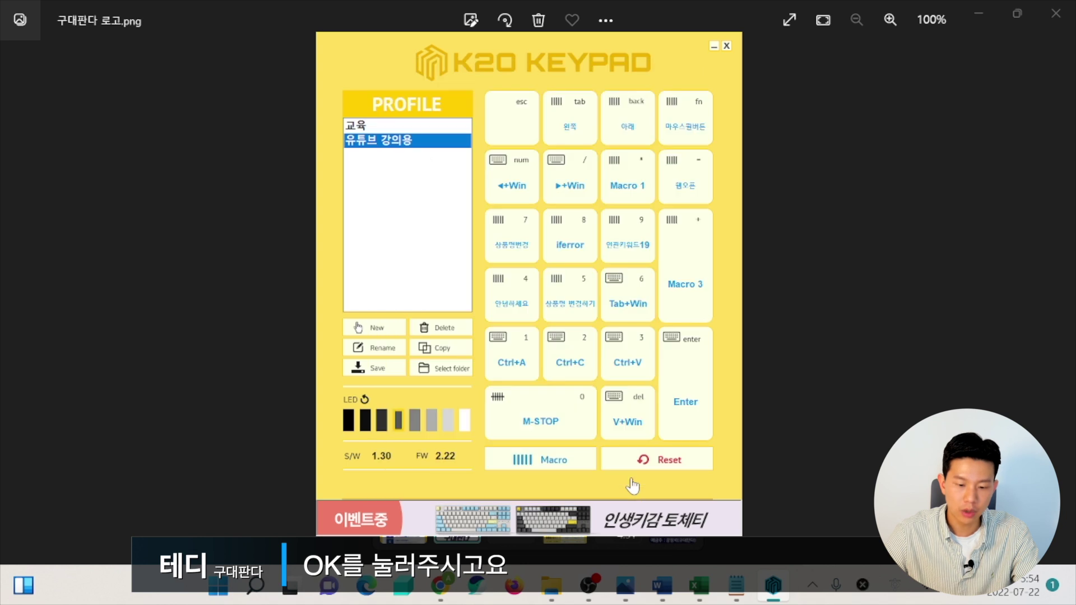
# Assign the edited Macro Rec. 3 to the keypad's empty esc key
pyautogui.click(513, 126)
pyautogui.moveTo(560, 284)
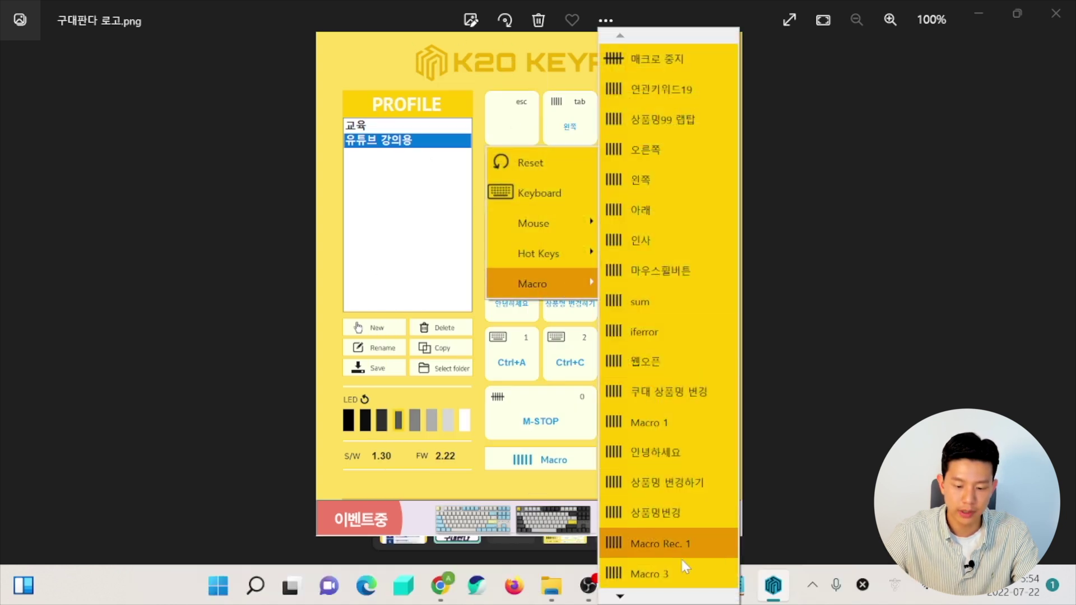
pyautogui.scroll(-2, 690, 555)
pyautogui.click(690, 572)
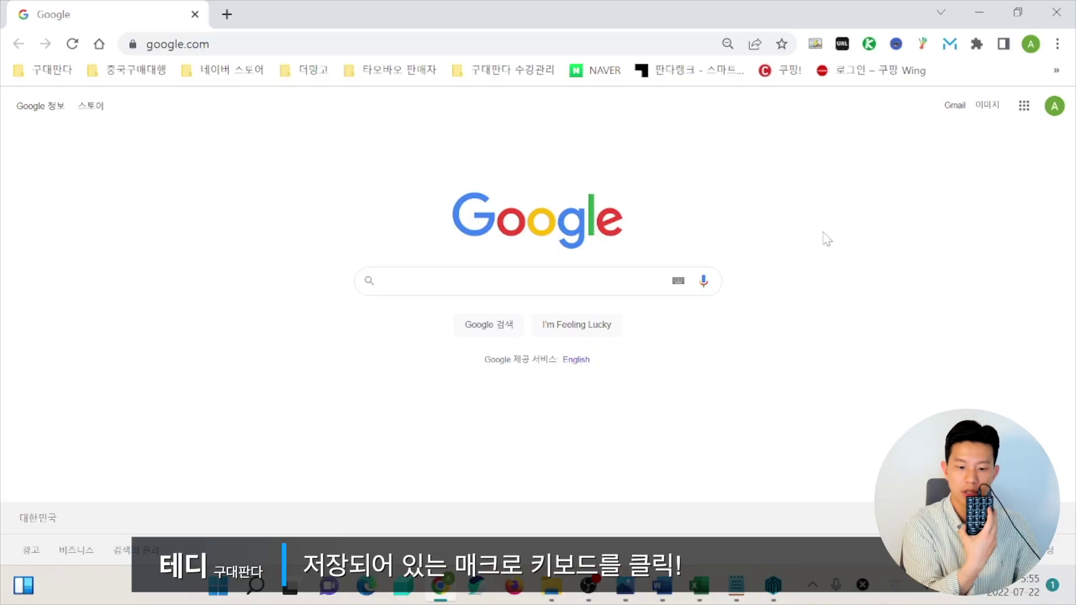
# Open all the bookmarks of the 구대판다 folder in new Chrome tabs
pyautogui.click(45, 70)
pyautogui.click(78, 107)
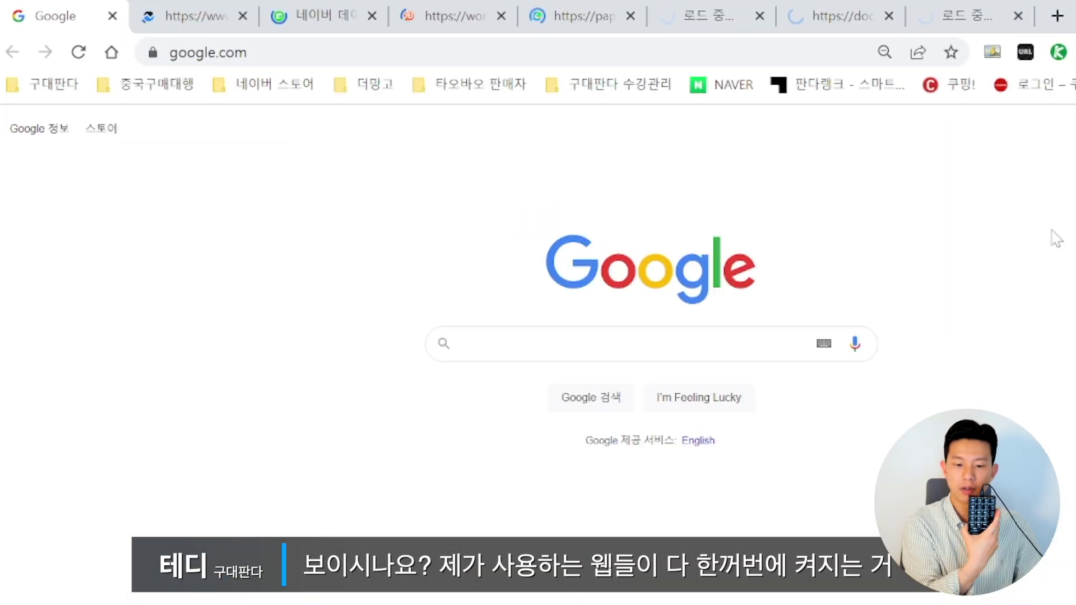